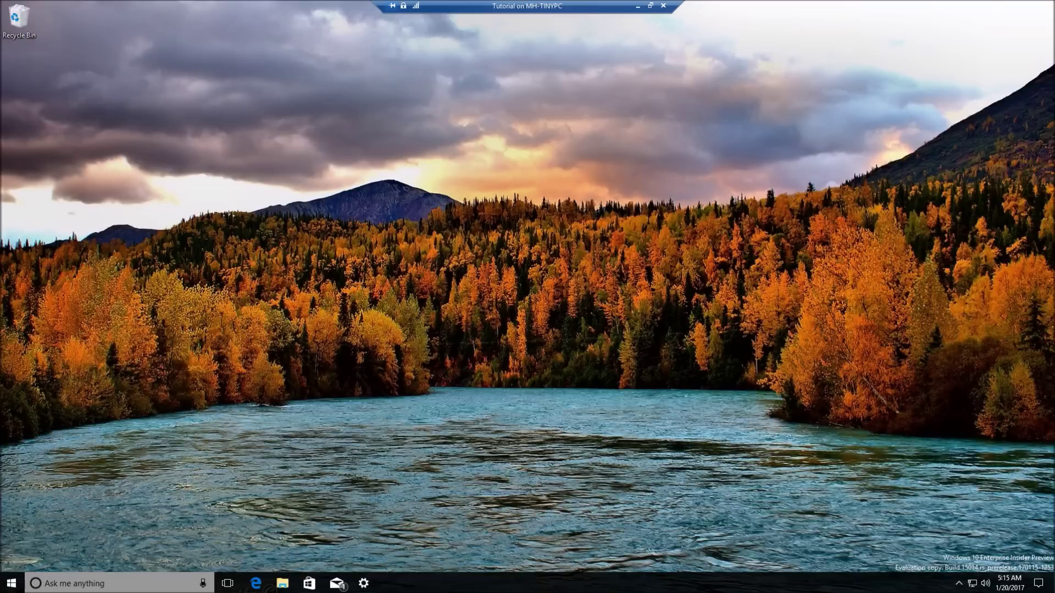
- Briefly open and close Cortana search, then open the Store on the installed Alaskan Landscapes theme page
{"action": "left_click", "coordinate": [116, 588]}
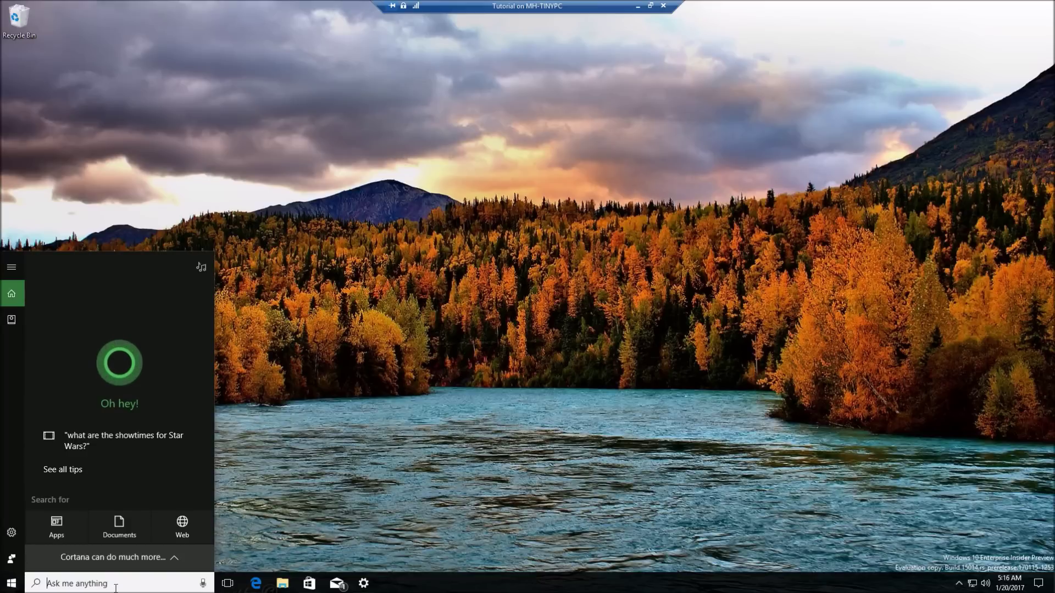
{"action": "left_click", "coordinate": [517, 591]}
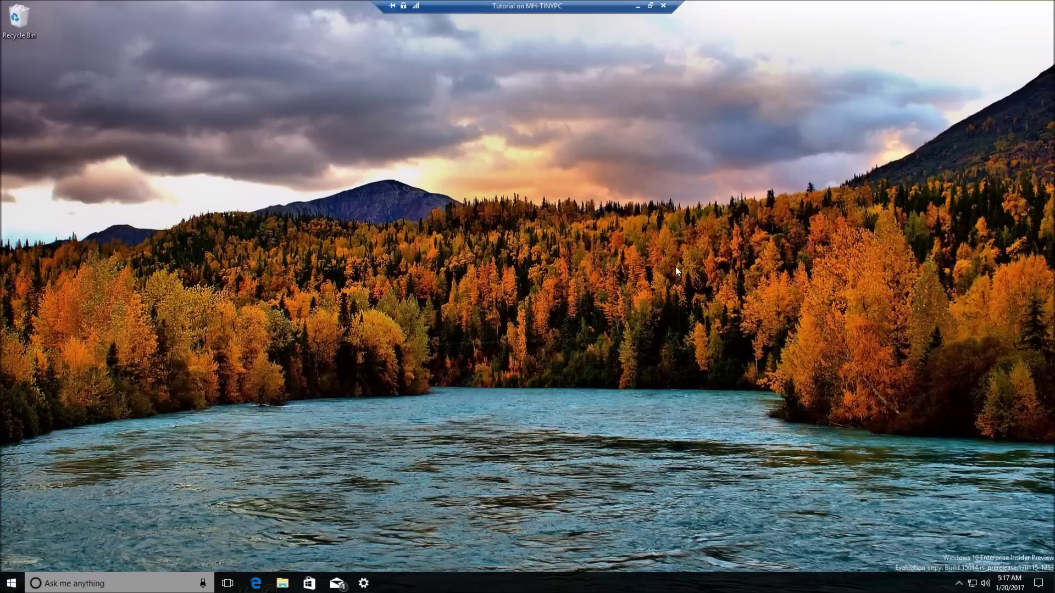
{"action": "left_click", "coordinate": [309, 583]}
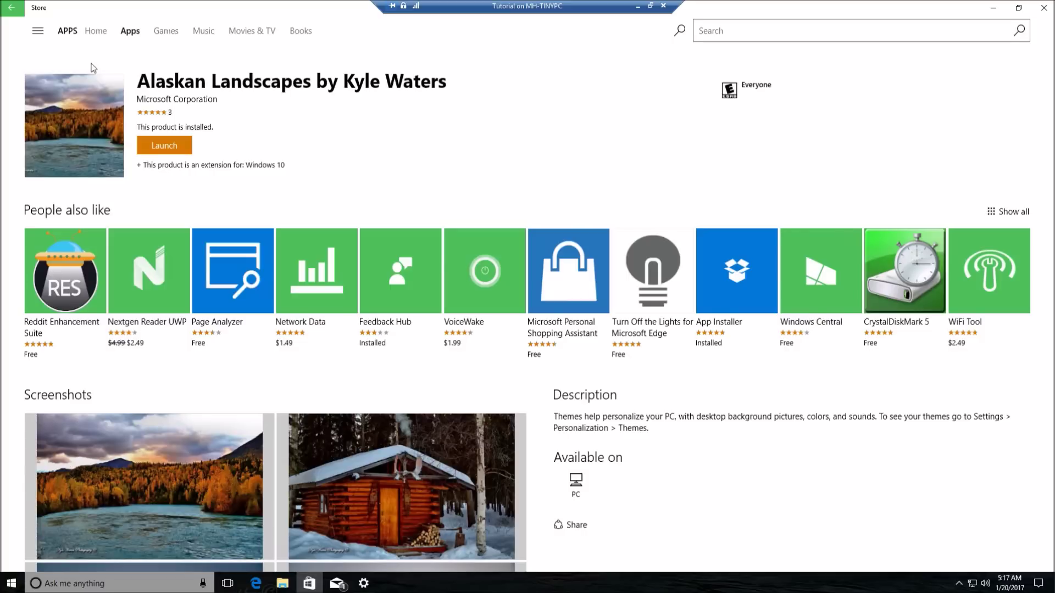
- Scroll through the Store's Books section, then press Win+D to reveal the autumn river desktop
{"action": "left_click", "coordinate": [301, 32]}
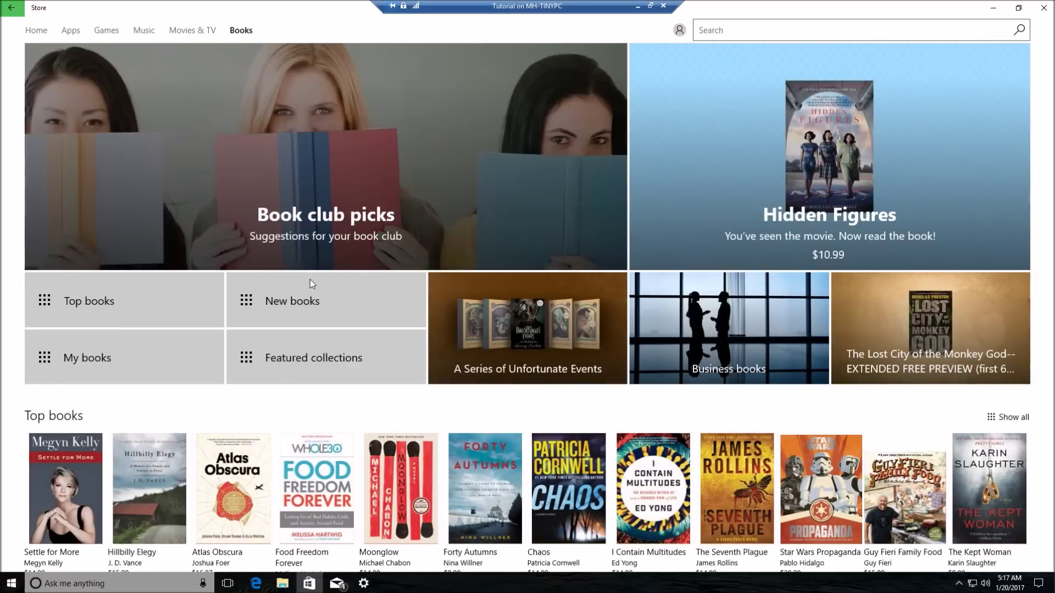
{"action": "scroll", "coordinate": [291, 490], "scroll_direction": "down", "scroll_amount": 3}
{"action": "scroll", "coordinate": [329, 473], "scroll_direction": "down", "scroll_amount": 1}
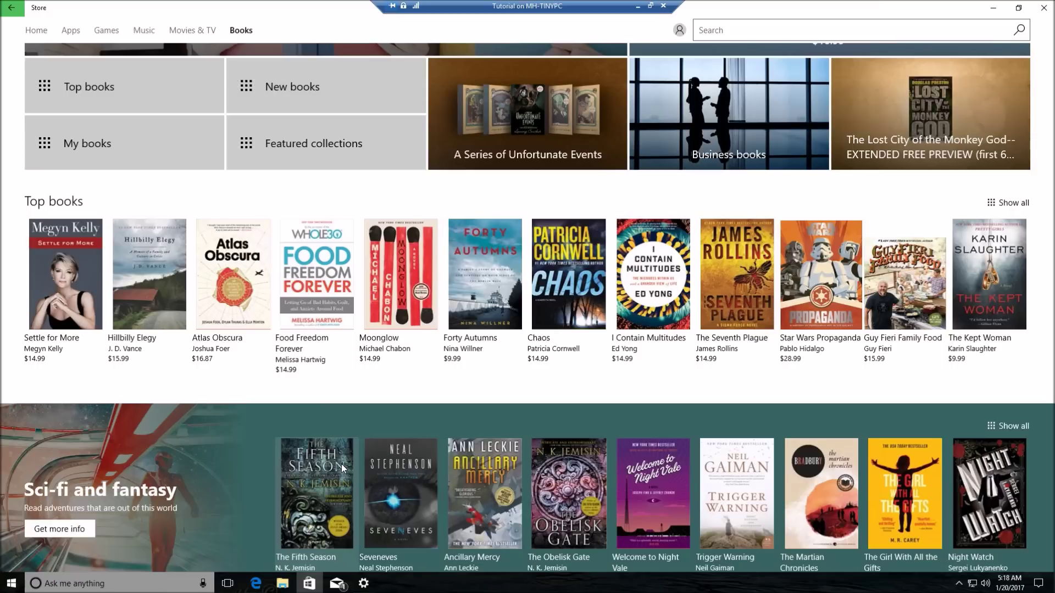
{"action": "key", "text": "super+d"}
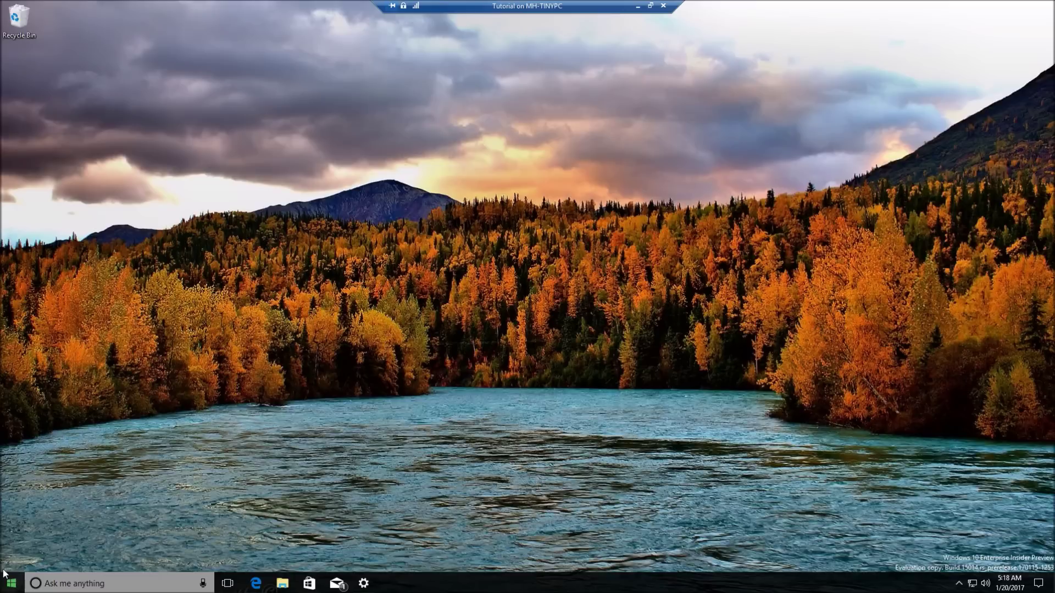
- Open the Personalization Colors page in Settings from the Start menu
{"action": "left_click", "coordinate": [7, 577]}
{"action": "left_click", "coordinate": [14, 534]}
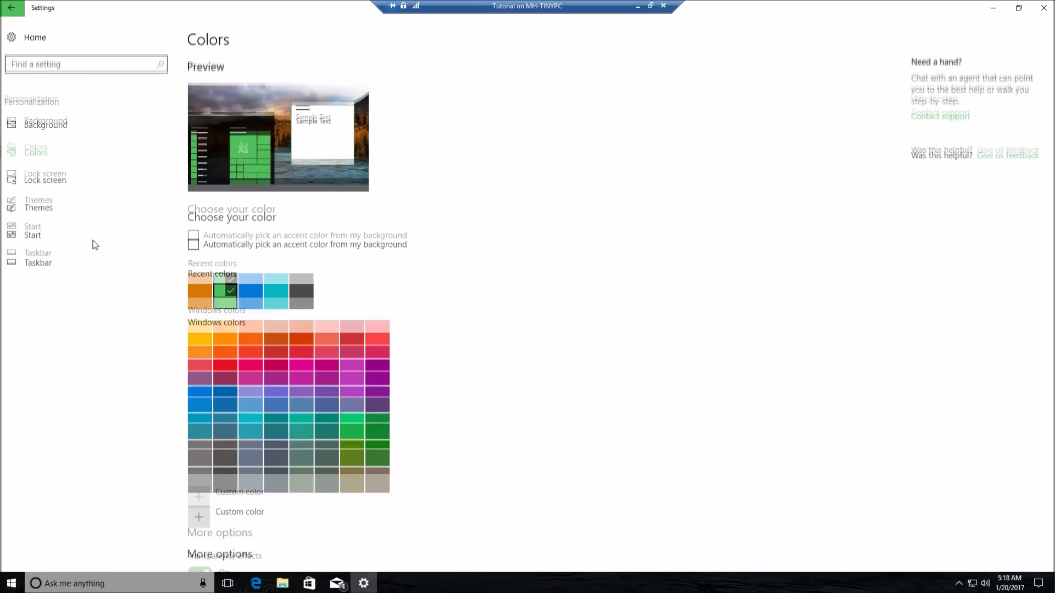
{"action": "scroll", "coordinate": [405, 444], "scroll_direction": "down", "scroll_amount": 2}
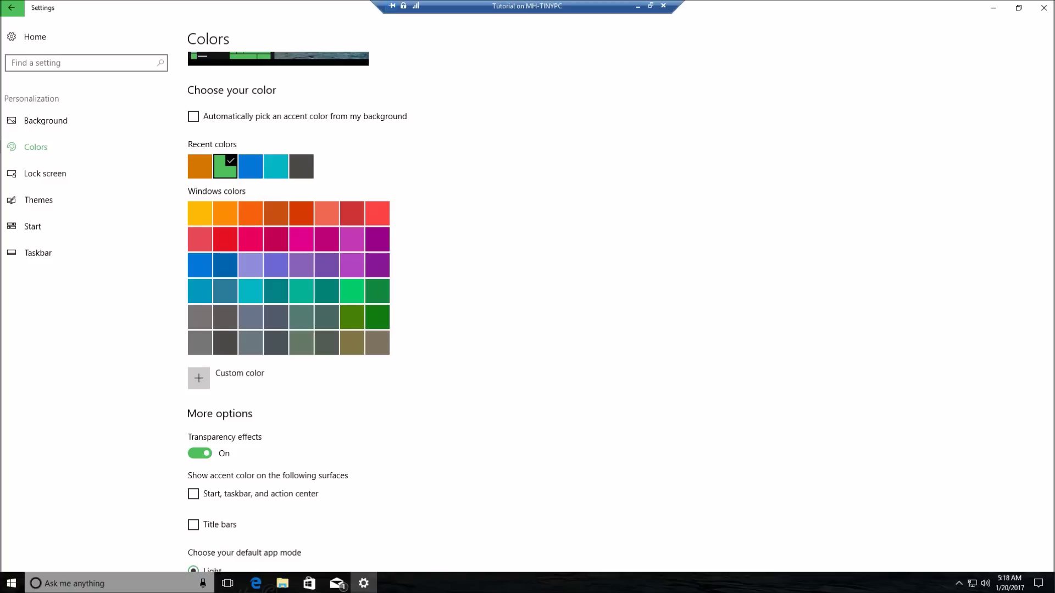
- Try teal, olive, periwinkle, magenta, indigo and green custom accents, then cancel the picker
{"action": "left_click", "coordinate": [198, 388]}
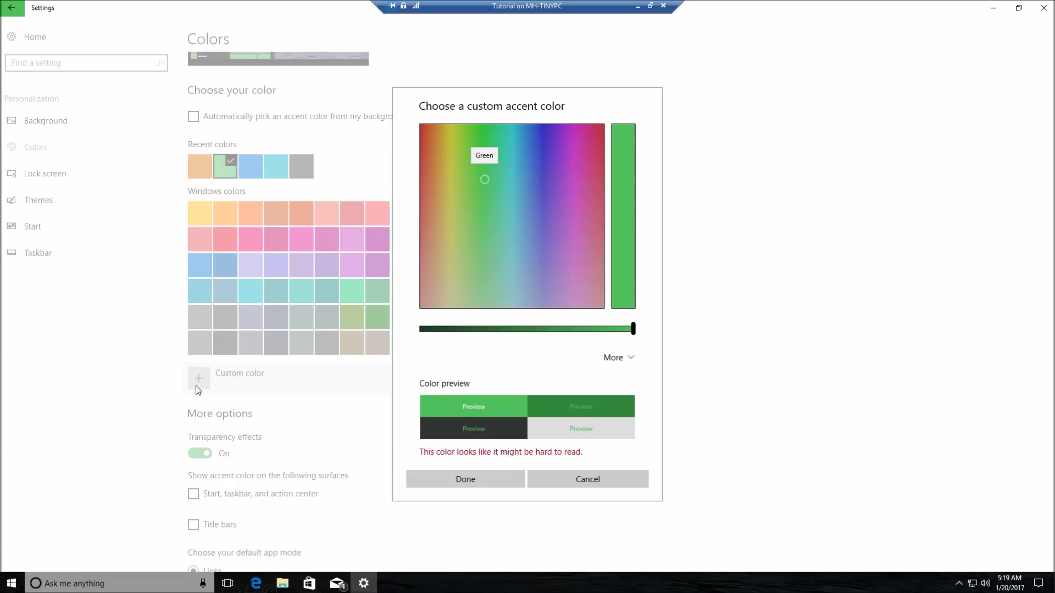
{"action": "left_click", "coordinate": [513, 182]}
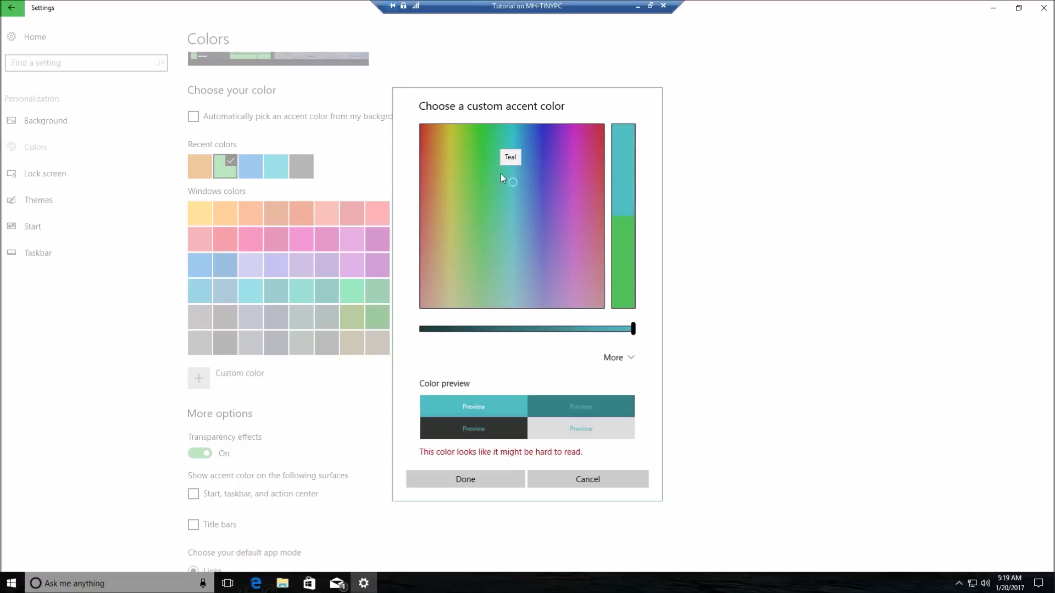
{"action": "left_click", "coordinate": [445, 142]}
{"action": "left_click", "coordinate": [533, 245]}
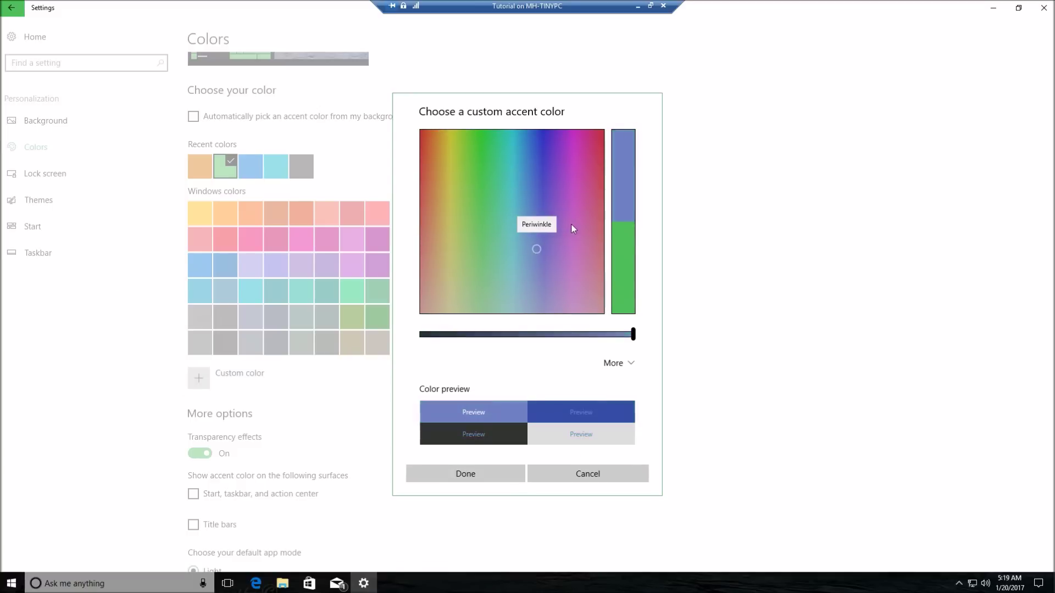
{"action": "left_click", "coordinate": [590, 159]}
{"action": "left_click", "coordinate": [538, 155]}
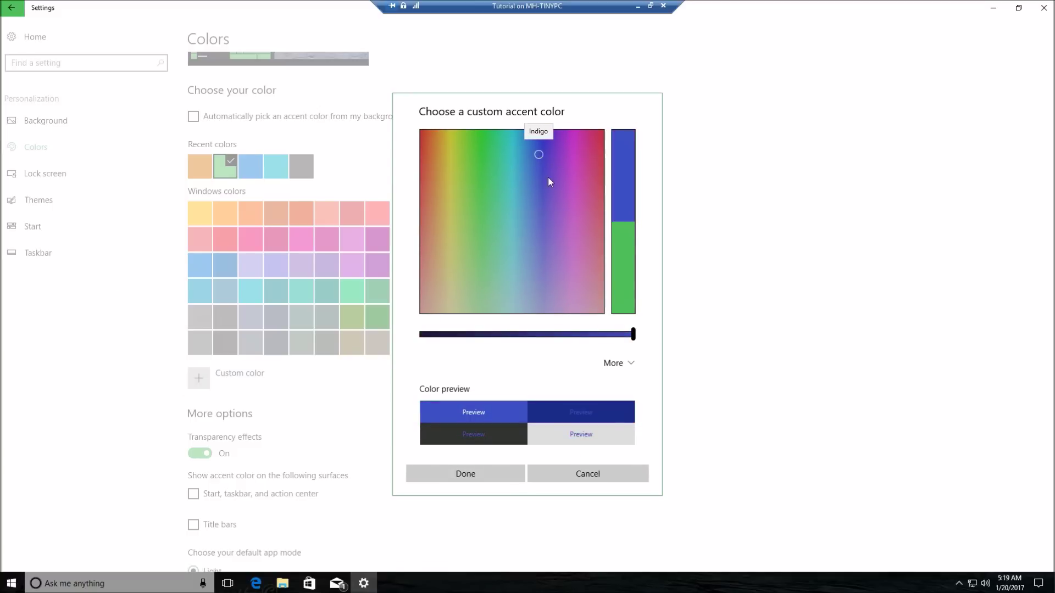
{"action": "left_click", "coordinate": [471, 232]}
{"action": "left_click", "coordinate": [563, 482]}
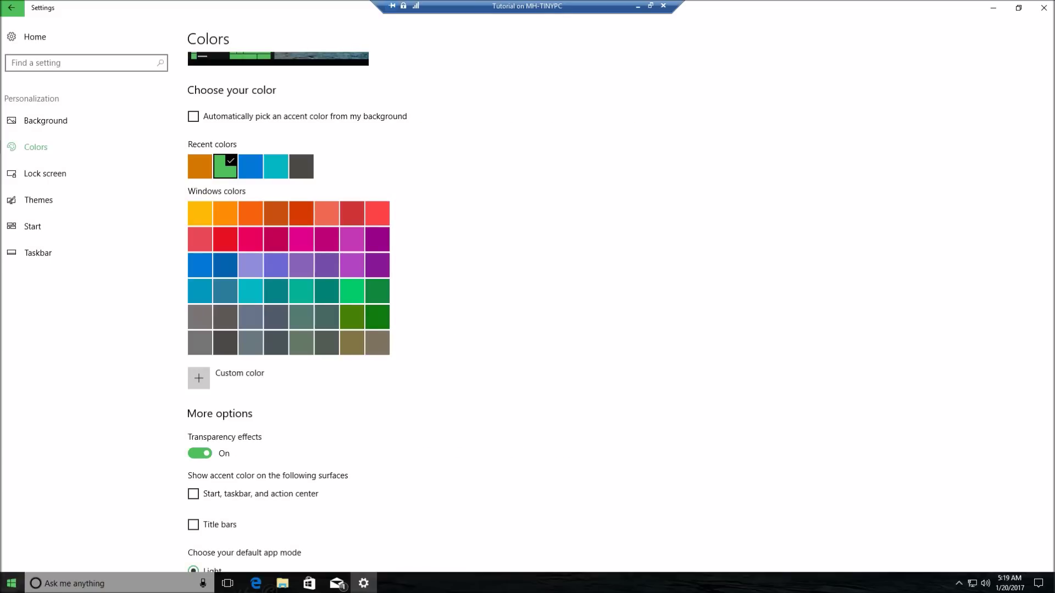
- Turn the accent colour for Start, taskbar and action center on, then off again
{"action": "left_click", "coordinate": [12, 583]}
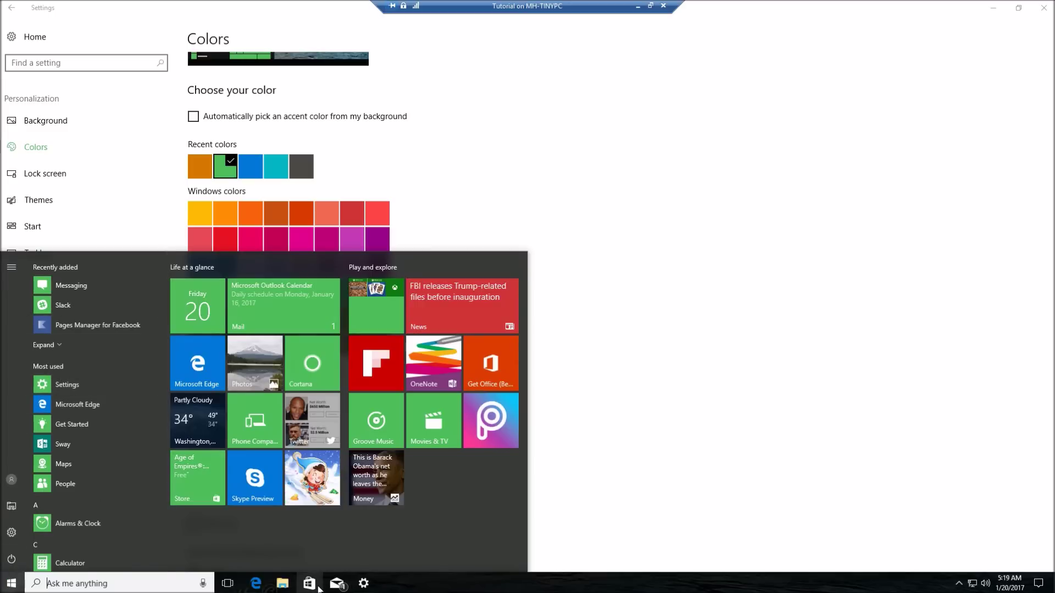
{"action": "left_click", "coordinate": [539, 582]}
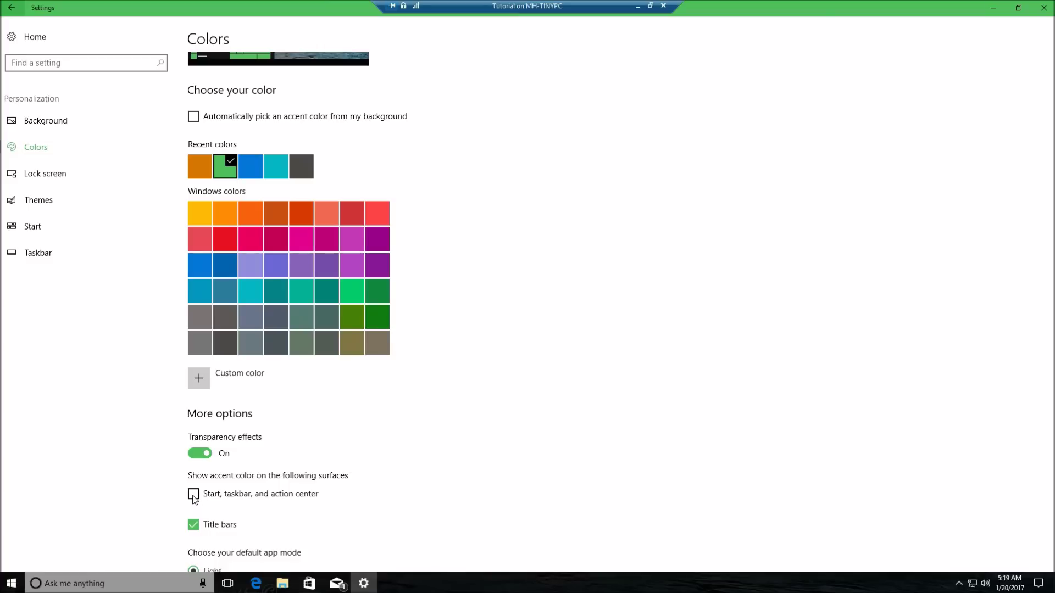
{"action": "left_click", "coordinate": [193, 495]}
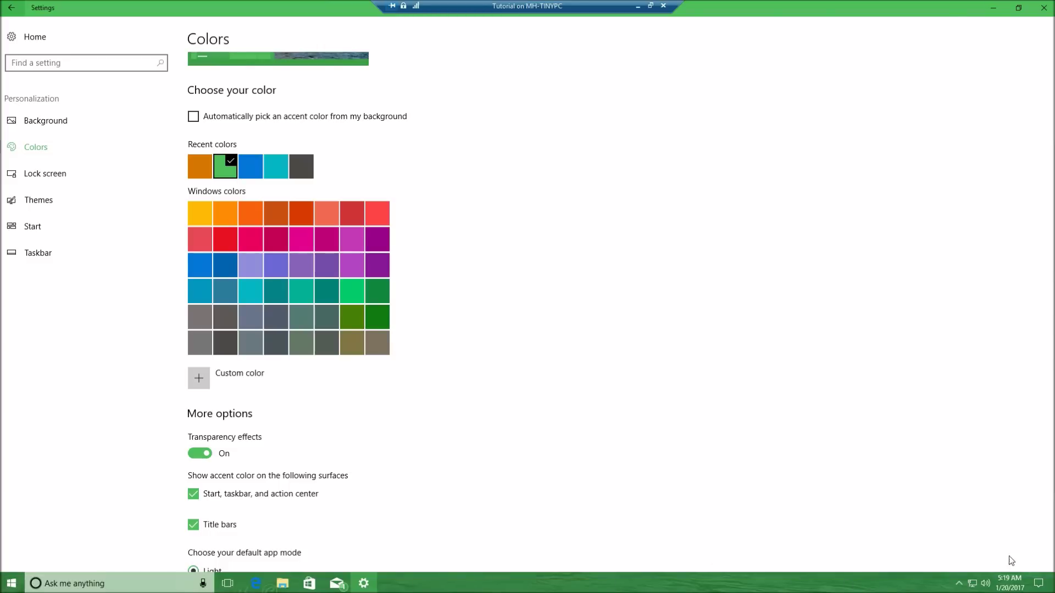
{"action": "left_click", "coordinate": [195, 494]}
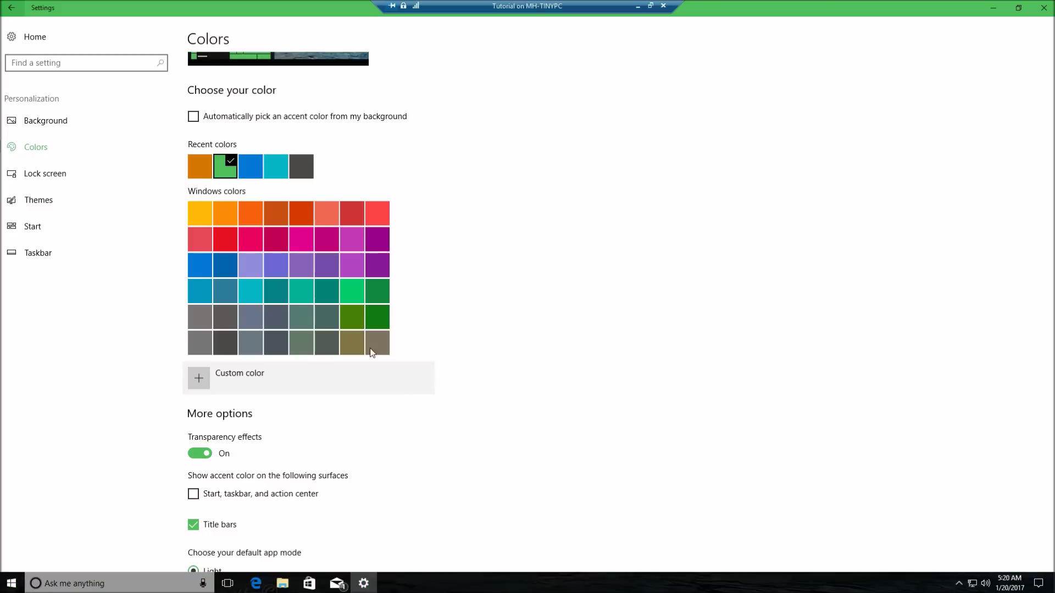
- Set the desktop background to a solid black custom colour
{"action": "left_click", "coordinate": [63, 128]}
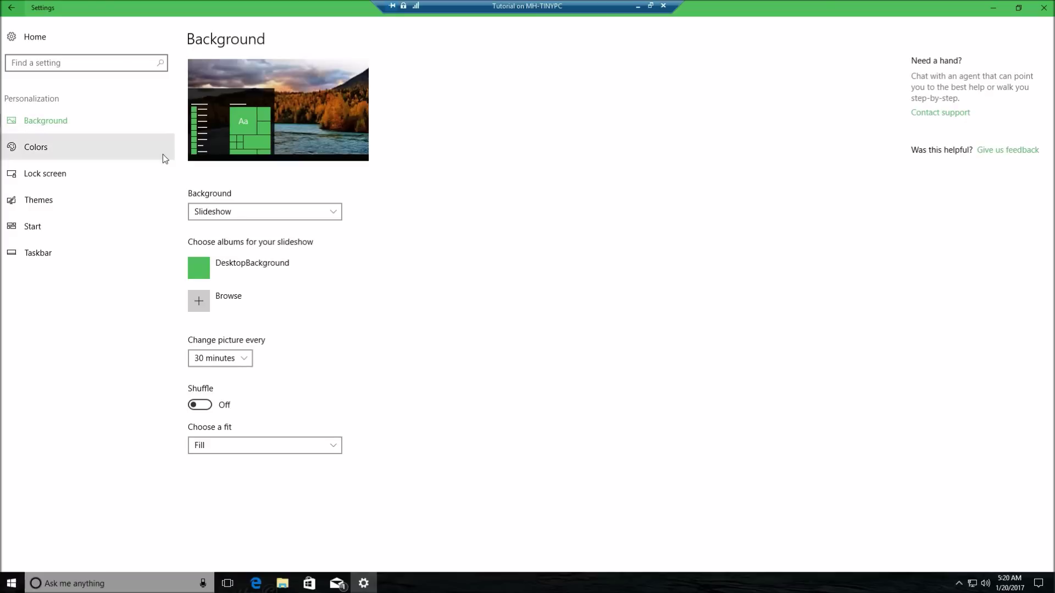
{"action": "left_click", "coordinate": [253, 213]}
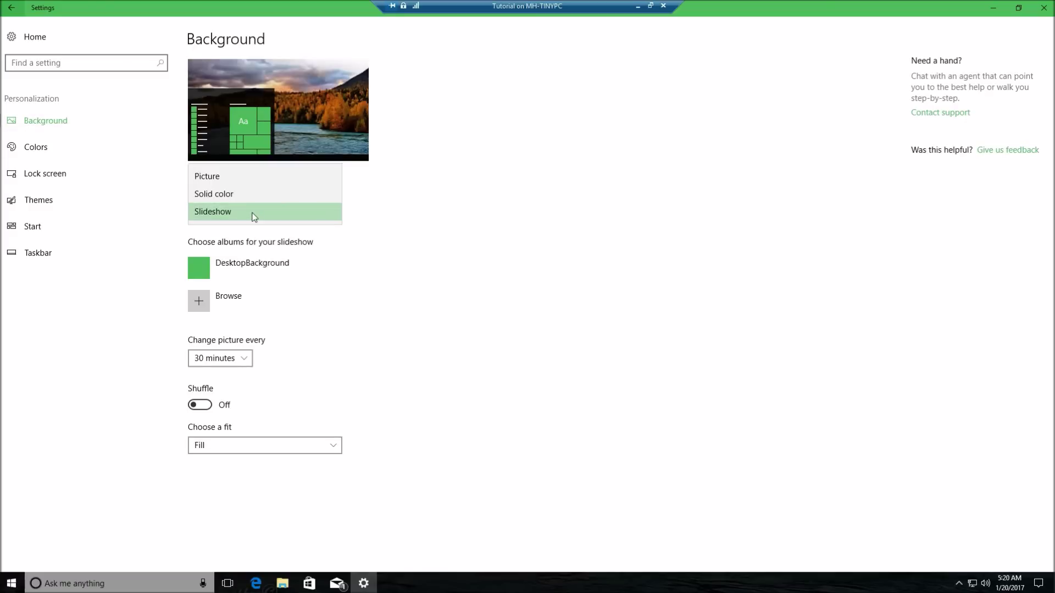
{"action": "left_click", "coordinate": [213, 194]}
{"action": "left_click", "coordinate": [229, 363]}
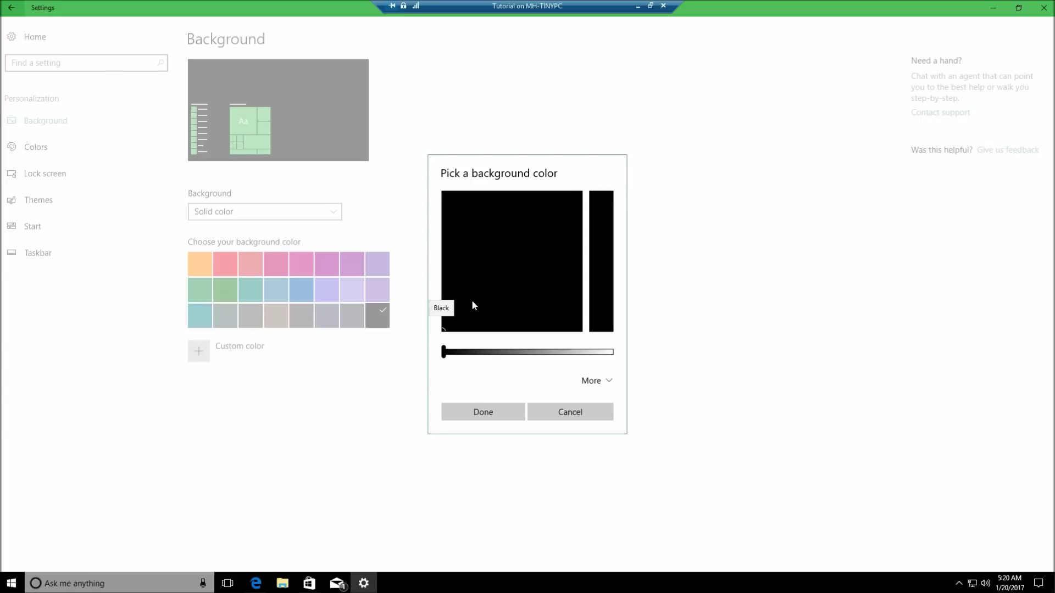
{"action": "left_click", "coordinate": [515, 279]}
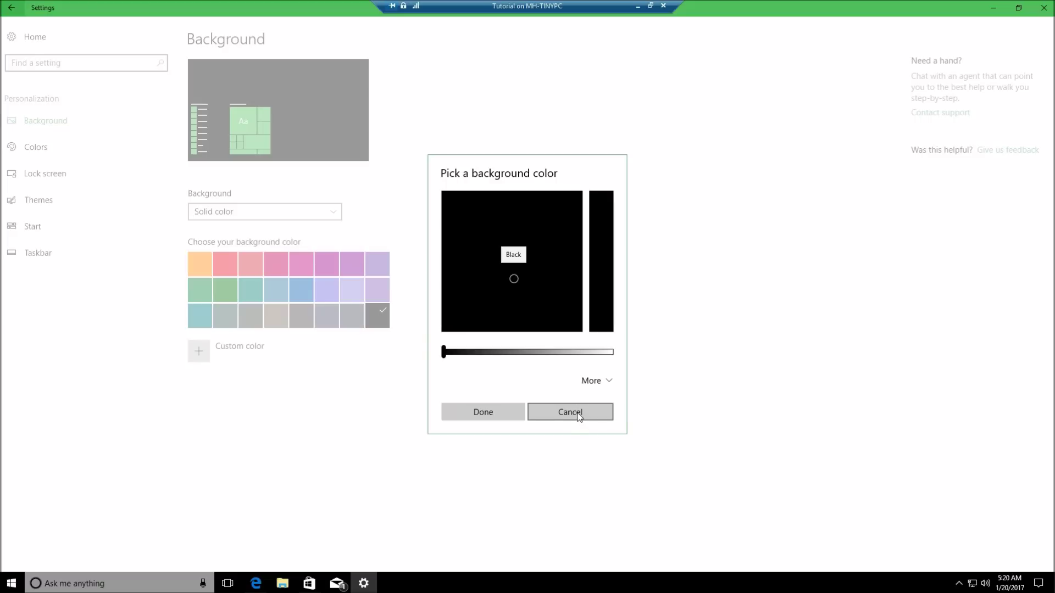
{"action": "left_click", "coordinate": [506, 409]}
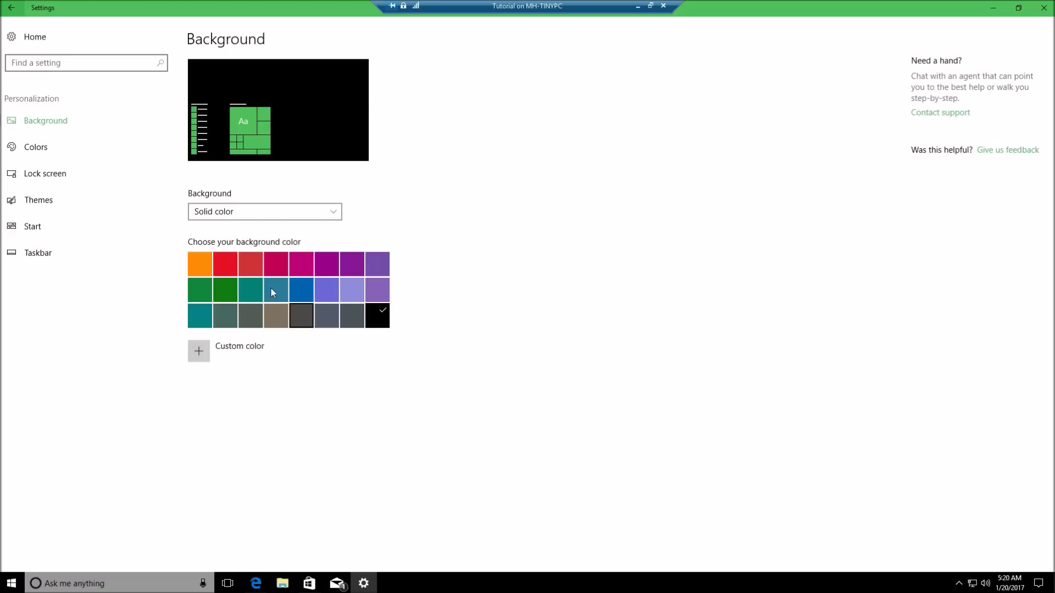
- Reopen the custom colour picker, cancel it without changes, and close Settings
{"action": "left_click", "coordinate": [246, 352]}
{"action": "left_click", "coordinate": [537, 410]}
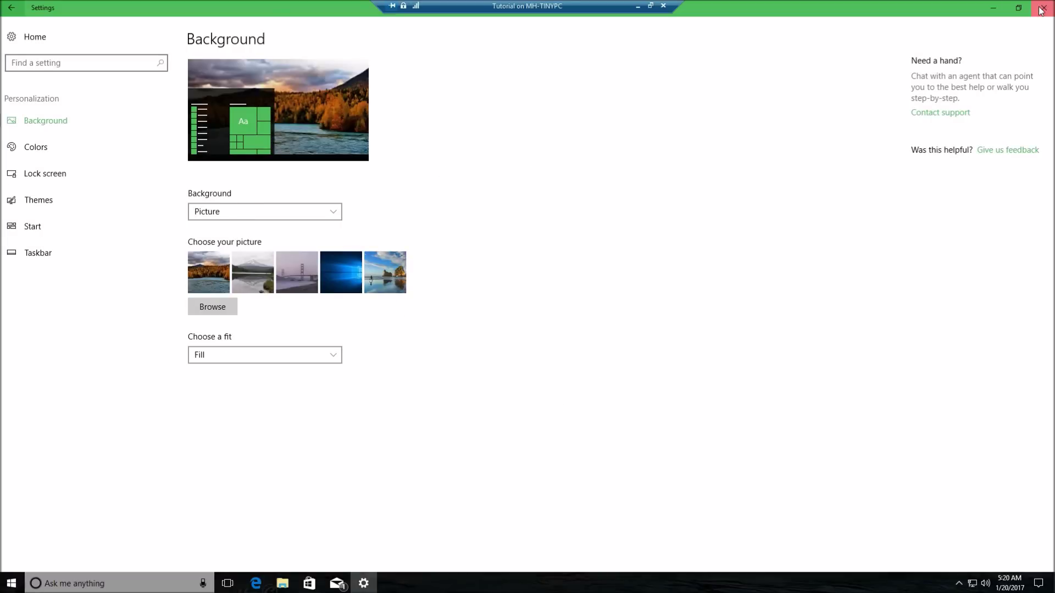
{"action": "left_click", "coordinate": [1042, 9]}
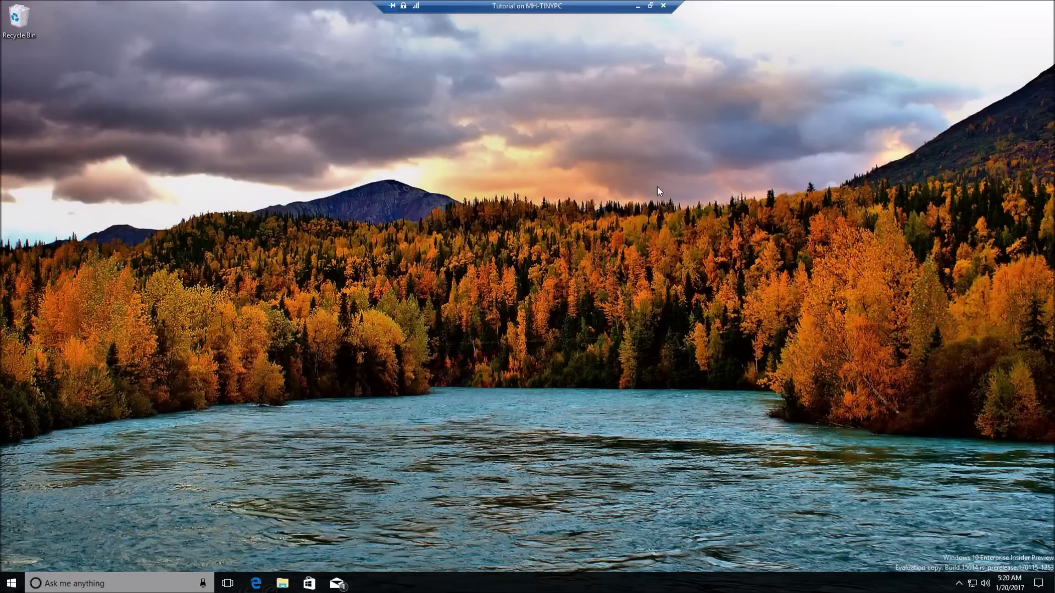
- Go from the Settings Themes page to the Store via 'Get more themes online'
{"action": "left_click", "coordinate": [11, 584]}
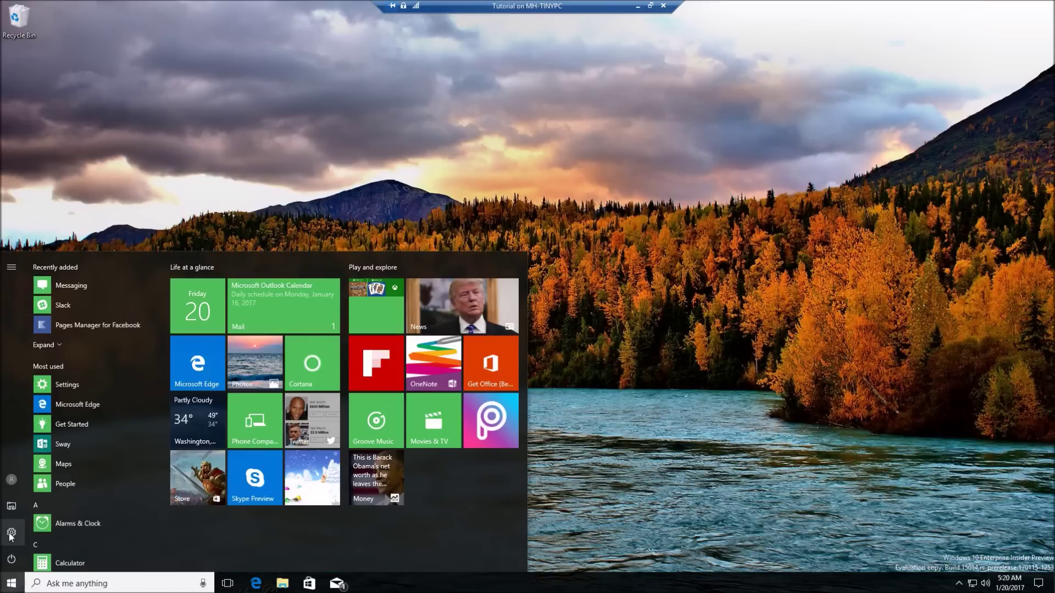
{"action": "left_click", "coordinate": [11, 533]}
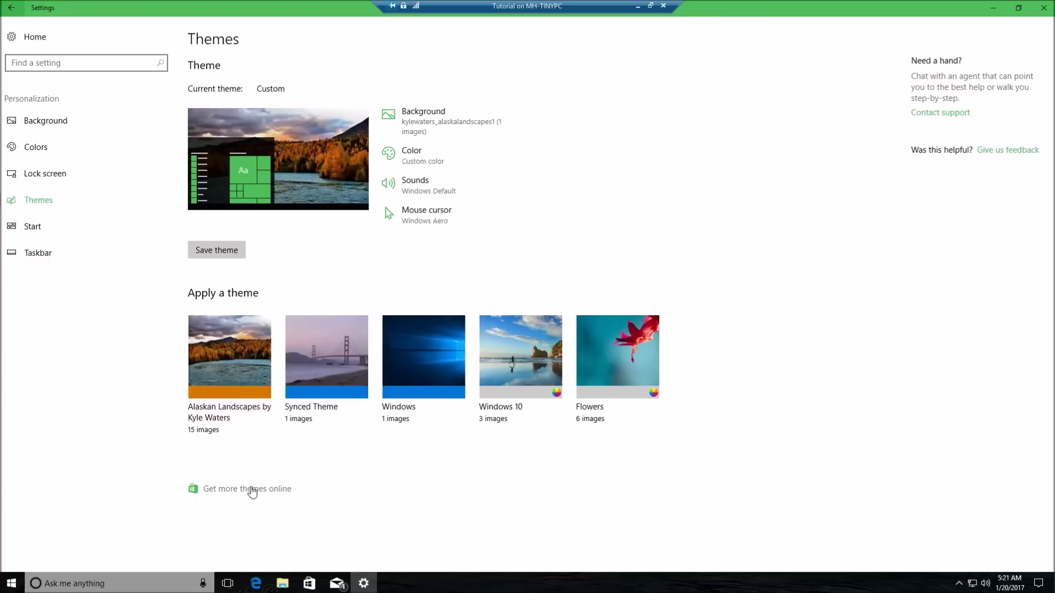
{"action": "left_click", "coordinate": [253, 489]}
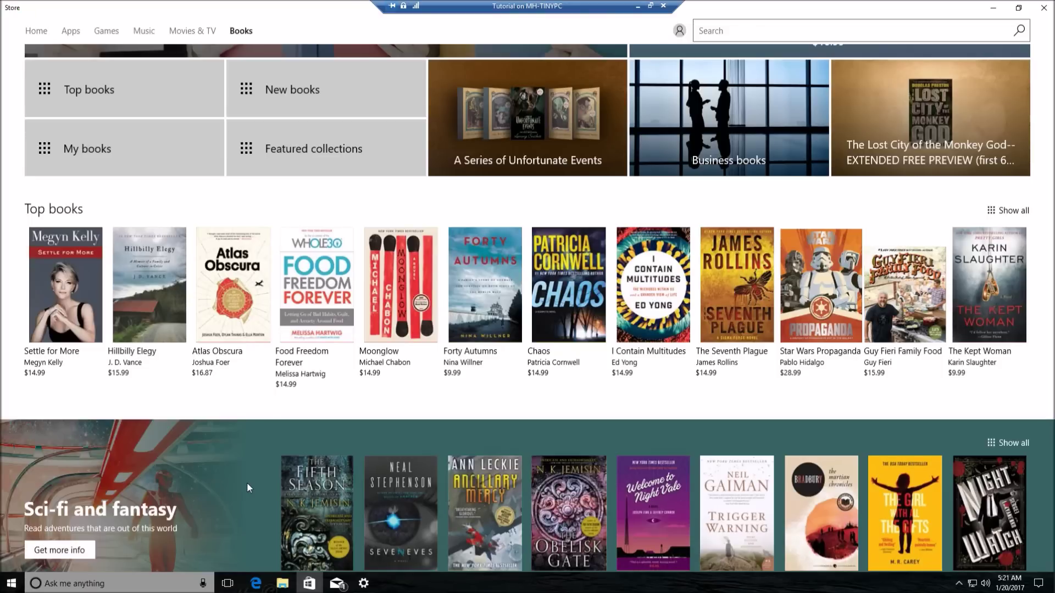
{"action": "left_click", "coordinate": [1043, 7]}
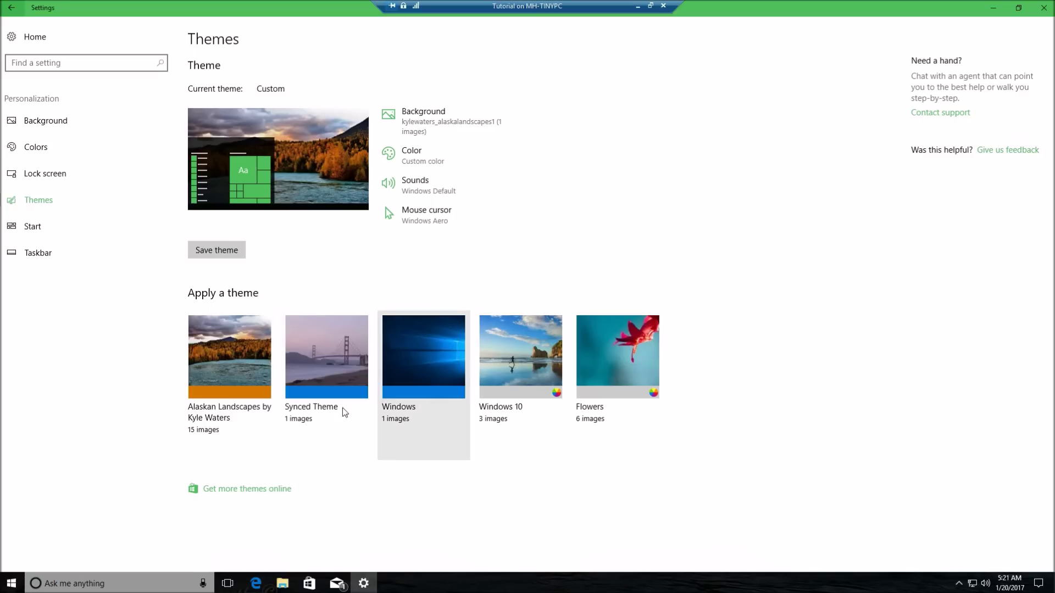
{"action": "left_click", "coordinate": [241, 493]}
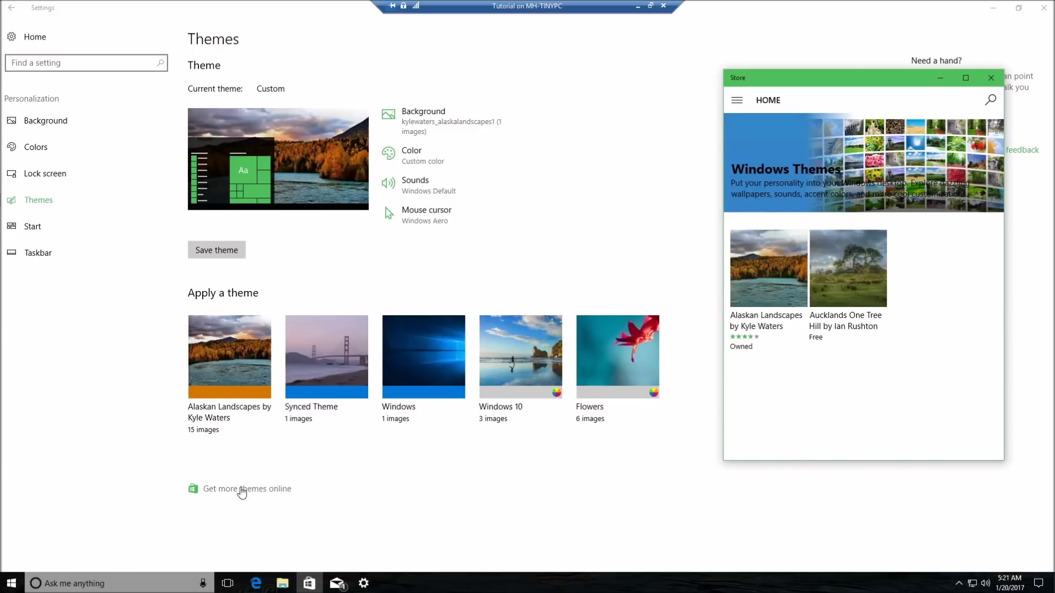
{"action": "left_click", "coordinate": [965, 77]}
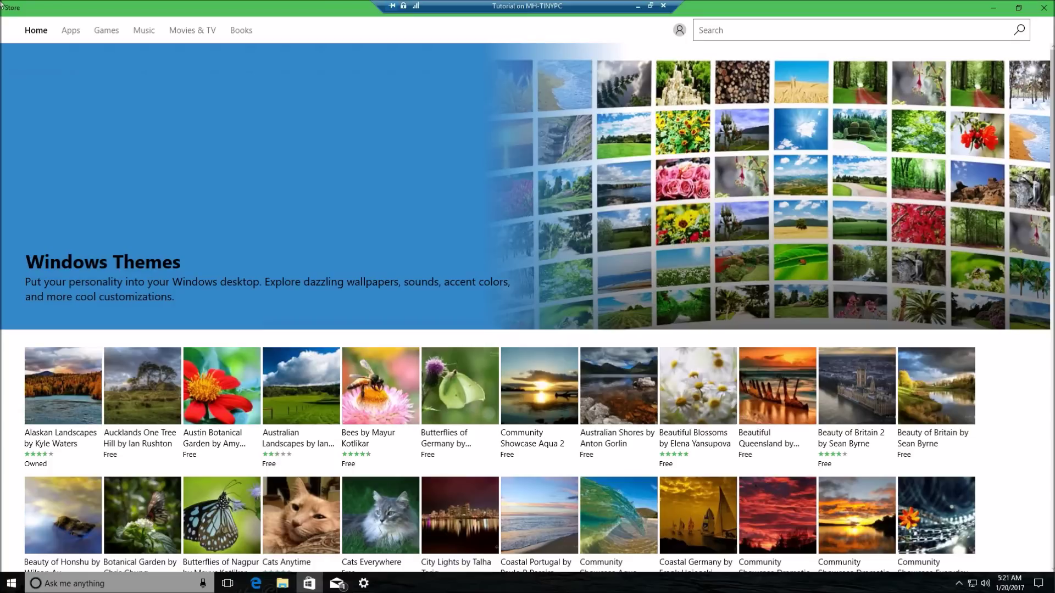
{"action": "left_click", "coordinate": [992, 9]}
{"action": "left_click", "coordinate": [988, 8]}
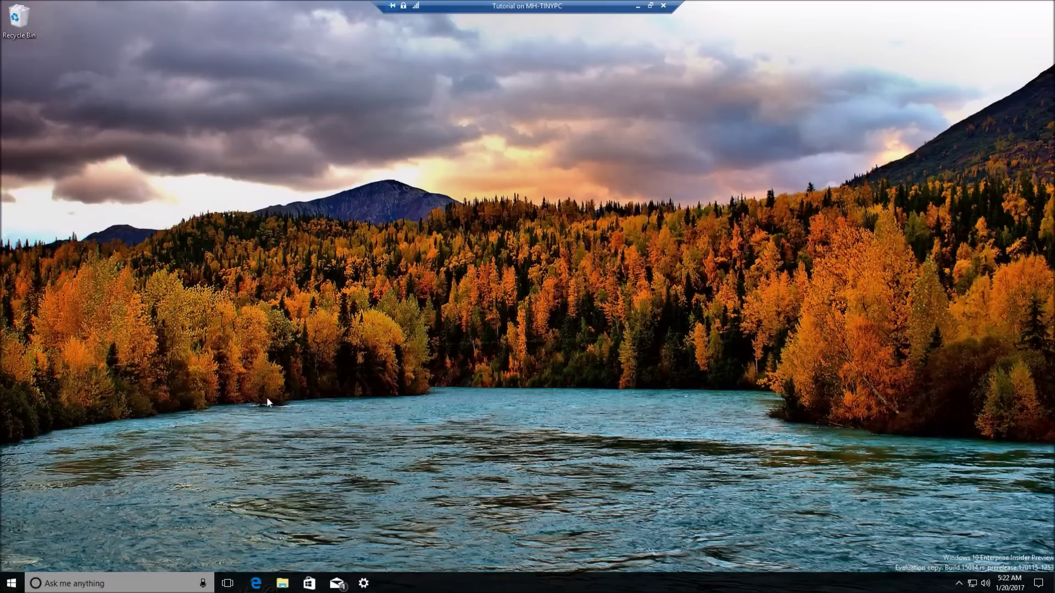
{"action": "left_click", "coordinate": [364, 584]}
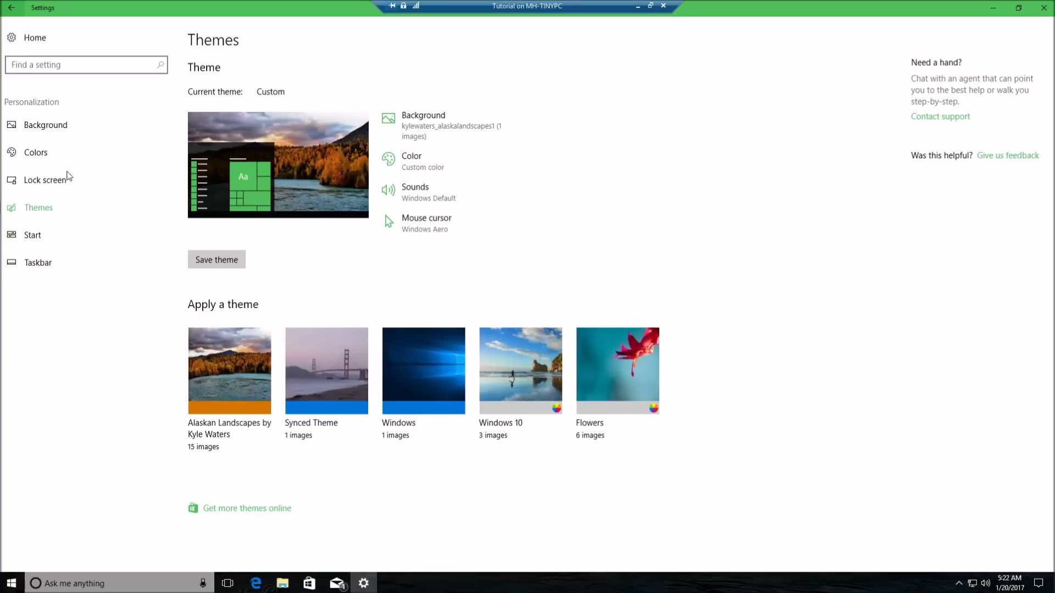
- On the System > Storage page, switch Storage sense on and then back off
{"action": "left_click", "coordinate": [27, 38]}
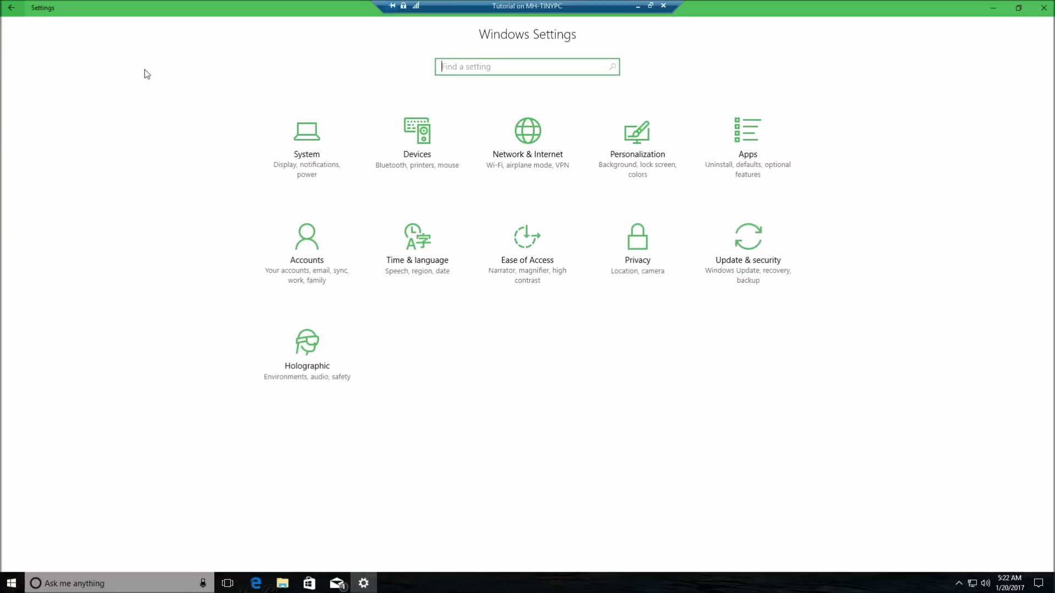
{"action": "left_click", "coordinate": [306, 141]}
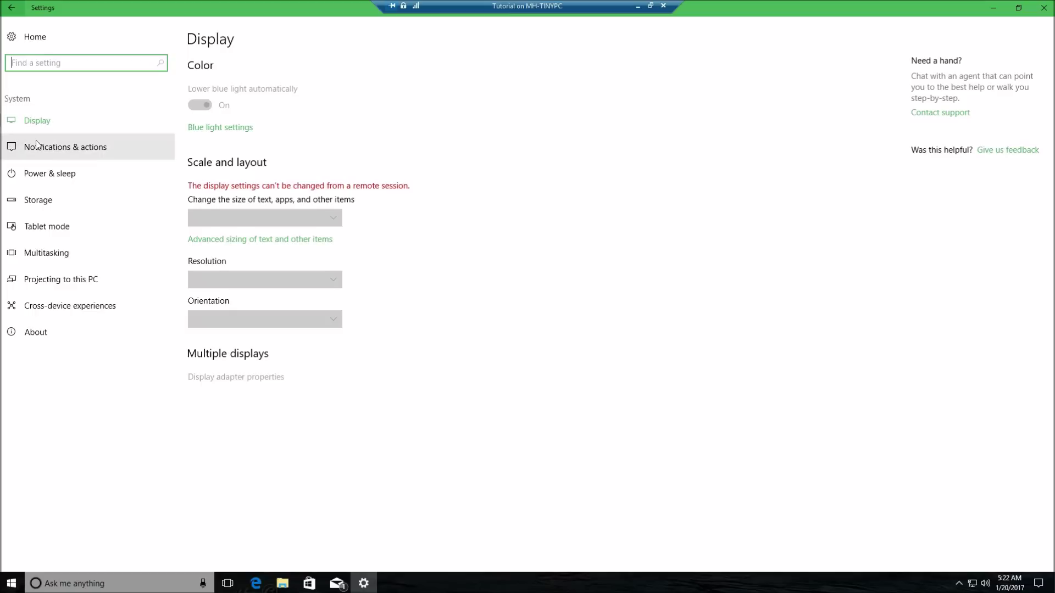
{"action": "left_click", "coordinate": [48, 199]}
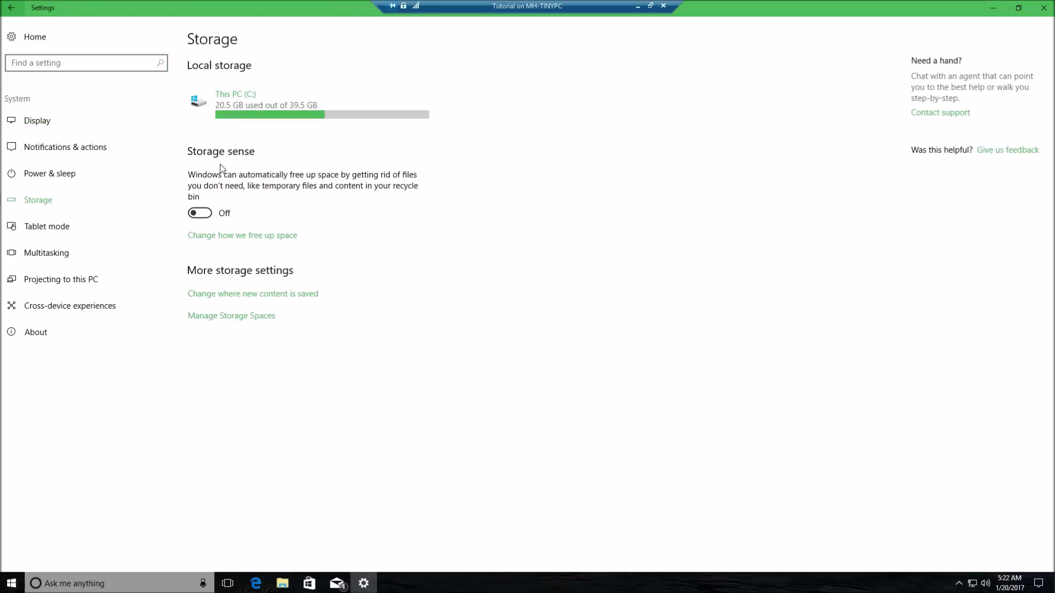
{"action": "left_click", "coordinate": [206, 219]}
{"action": "left_click", "coordinate": [203, 215]}
- Review the 'Change how we free up space' options, return home, and close Settings
{"action": "left_click", "coordinate": [246, 237]}
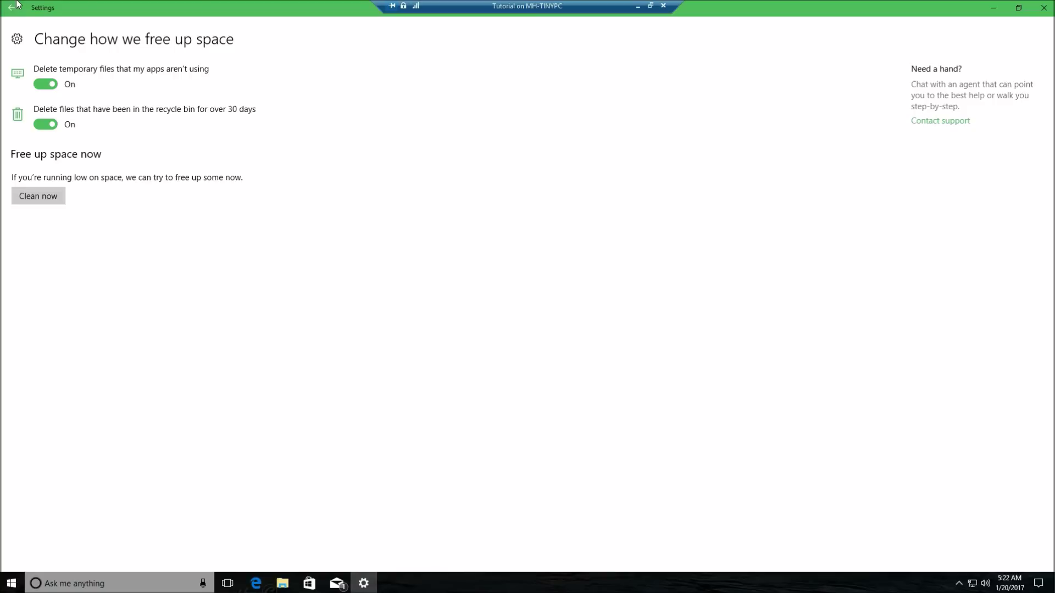
{"action": "left_click", "coordinate": [22, 38]}
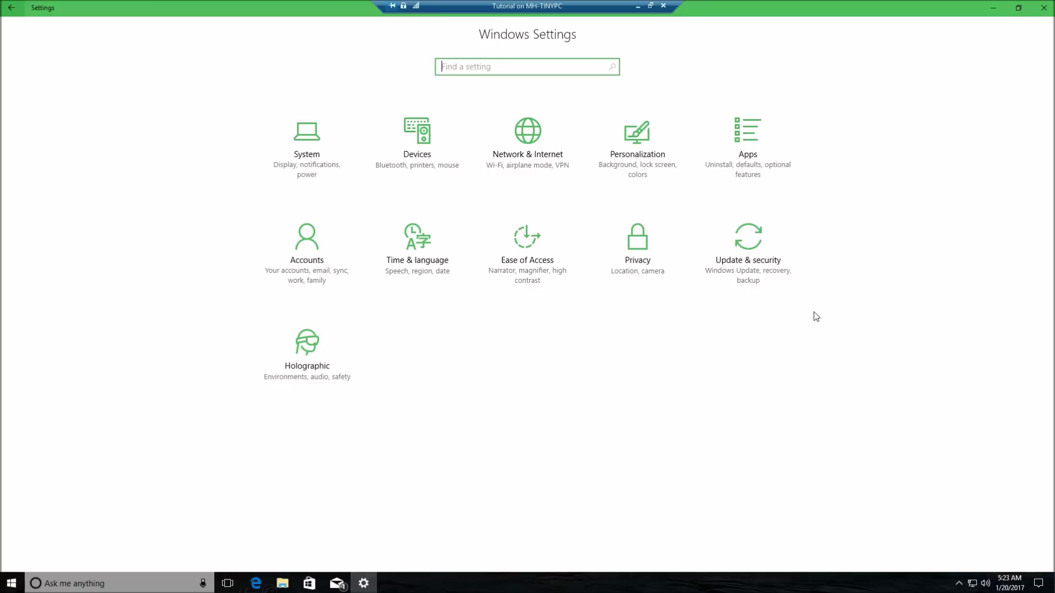
{"action": "key", "text": "alt+F4"}
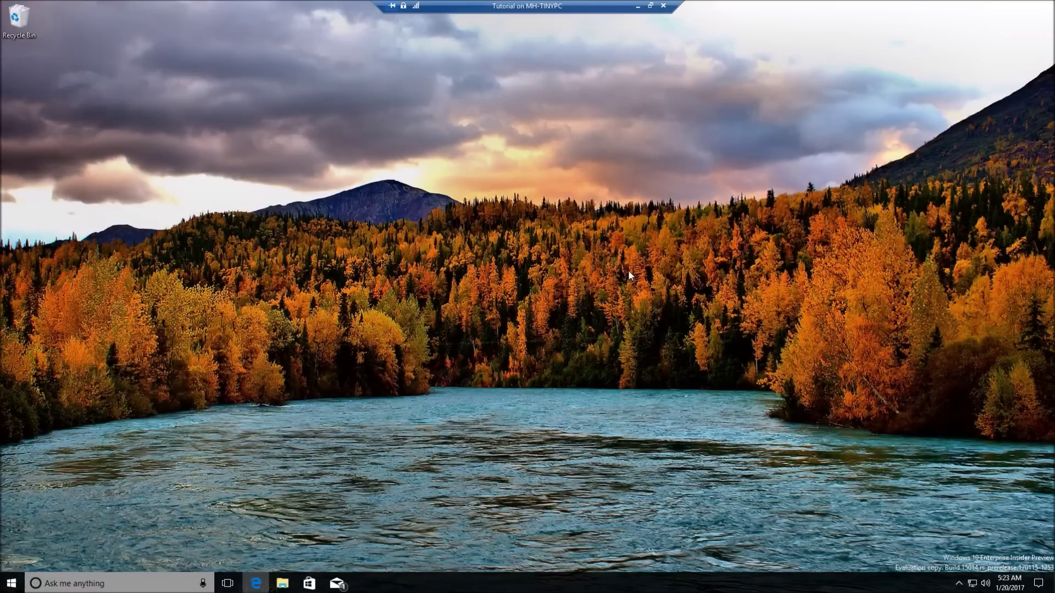
- Restore Edge's Build 15014 article, show the network connections flyout, and skim the post
{"action": "left_click", "coordinate": [256, 583]}
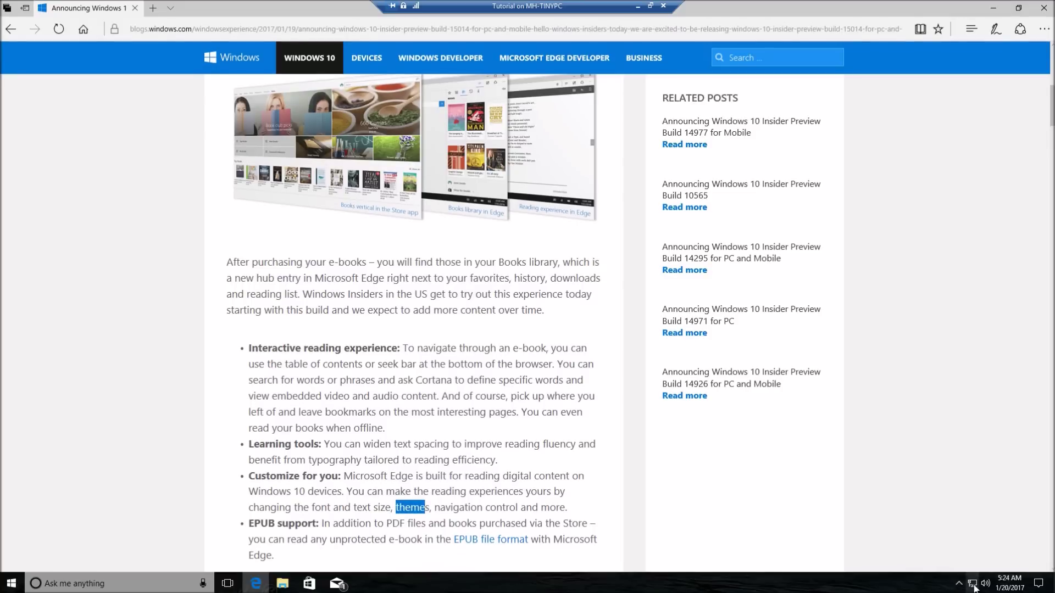
{"action": "left_click", "coordinate": [972, 584]}
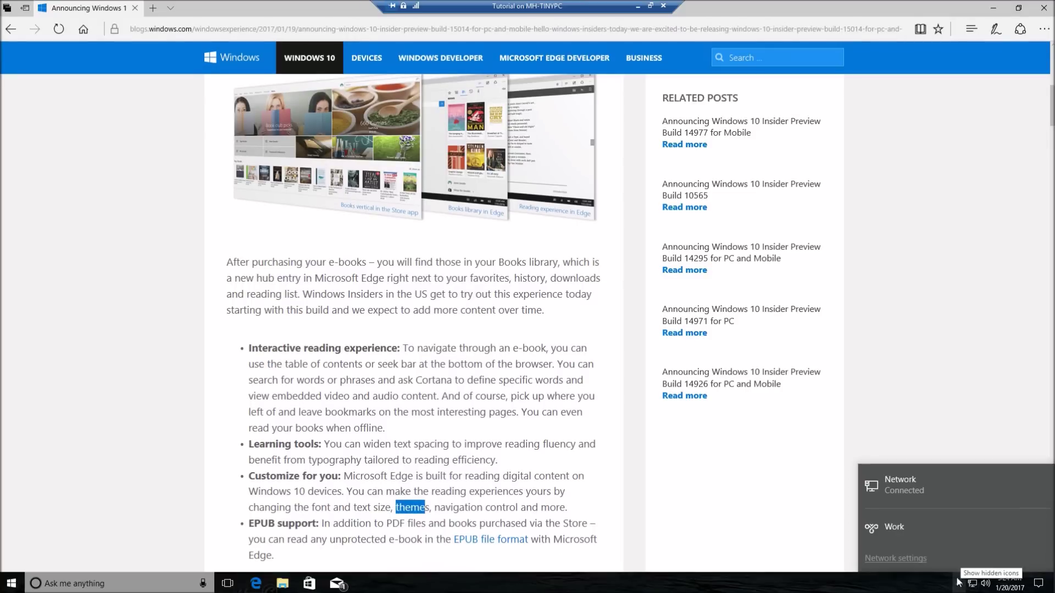
{"action": "scroll", "coordinate": [683, 499], "scroll_direction": "down", "scroll_amount": 15}
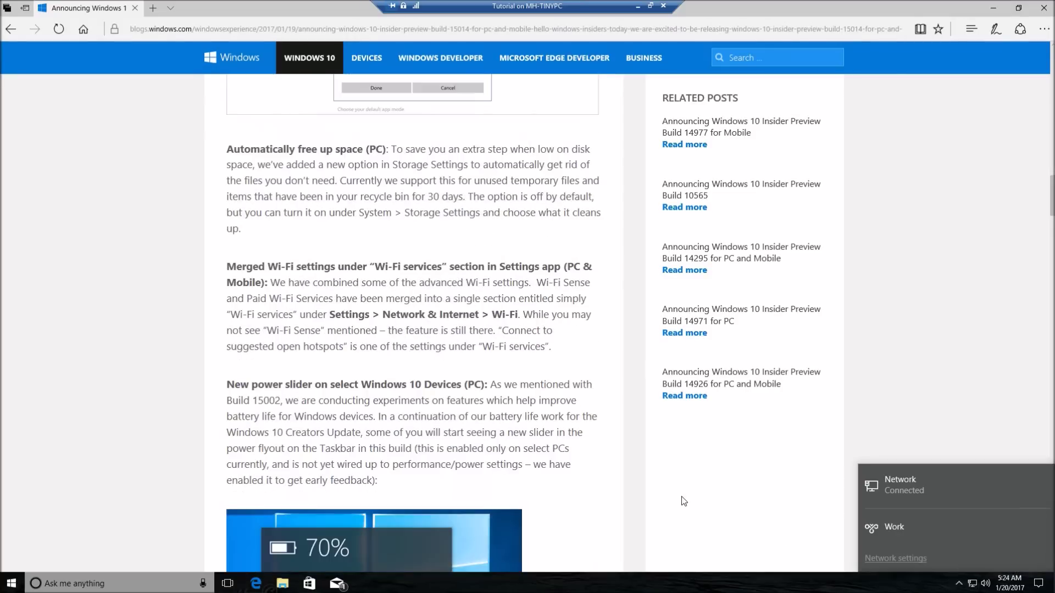
{"action": "scroll", "coordinate": [683, 500], "scroll_direction": "down", "scroll_amount": 20}
{"action": "scroll", "coordinate": [680, 492], "scroll_direction": "up", "scroll_amount": 15}
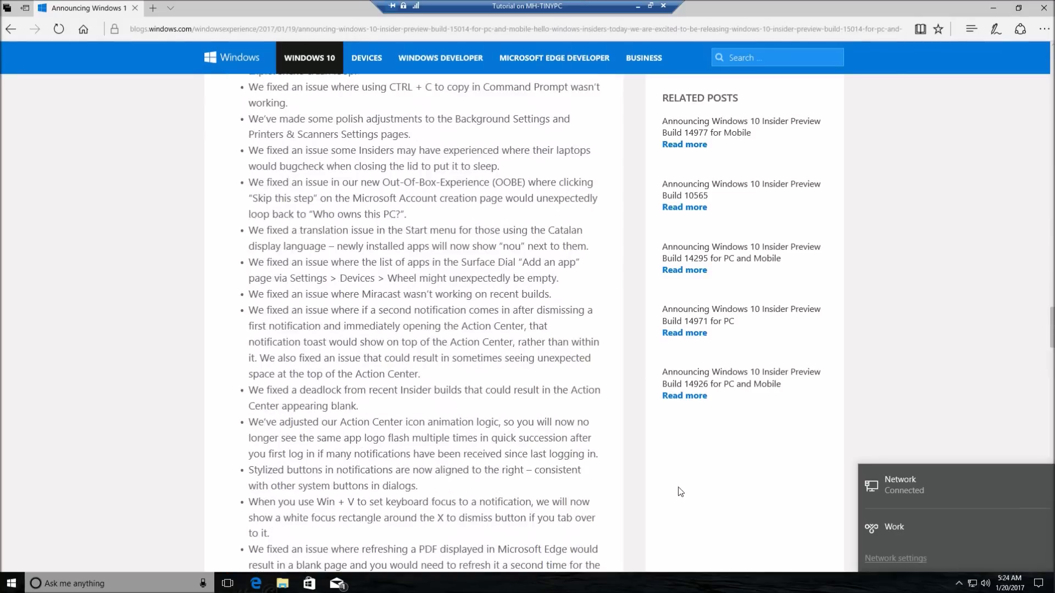
{"action": "scroll", "coordinate": [678, 486], "scroll_direction": "up", "scroll_amount": 10}
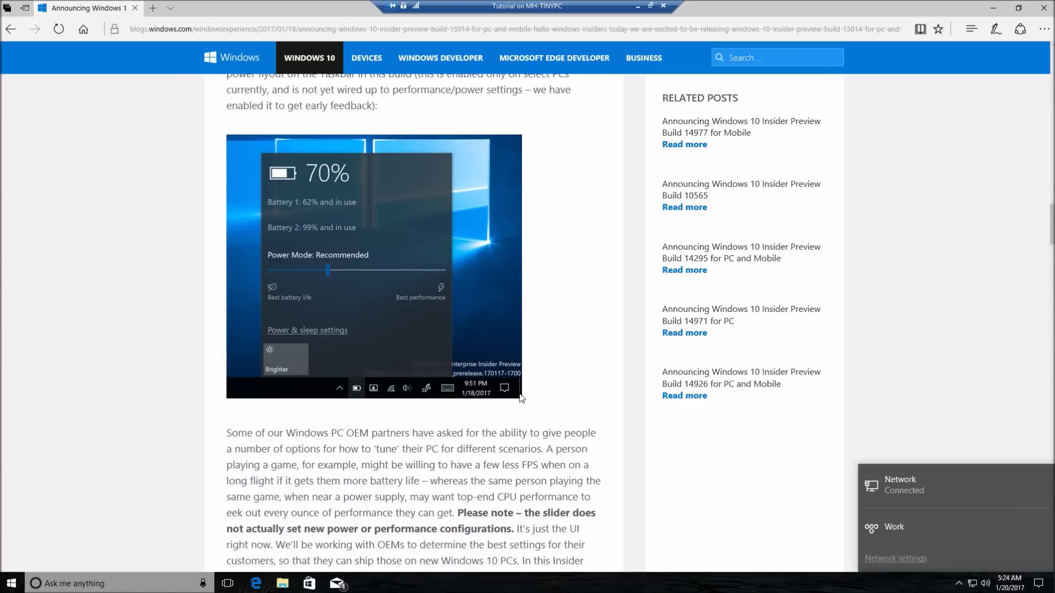
- Show the hidden tray icons, scroll to the power slider section, and open Start
{"action": "left_click", "coordinate": [962, 588]}
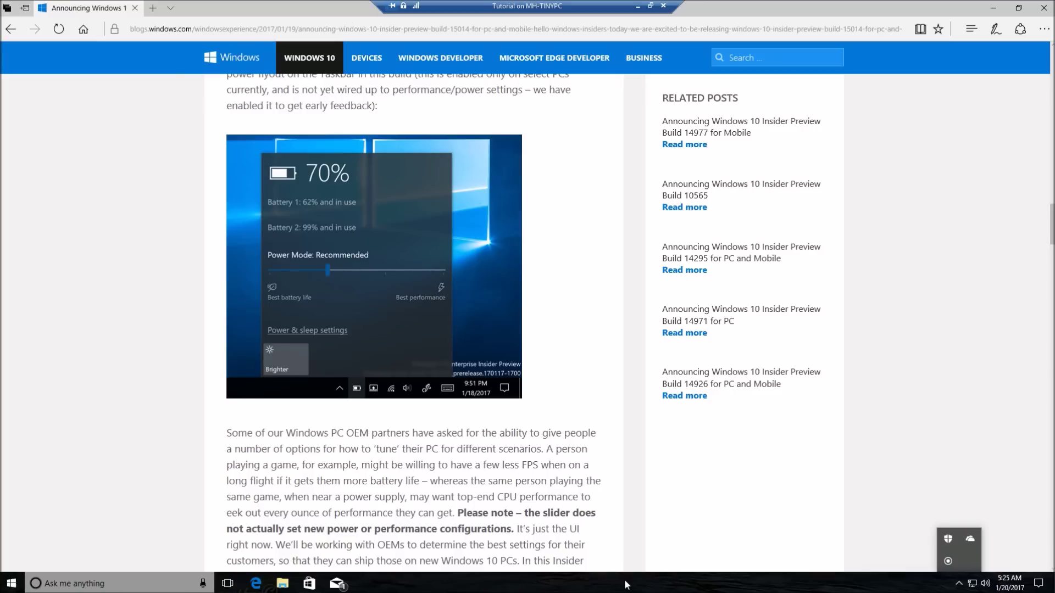
{"action": "scroll", "coordinate": [428, 490], "scroll_direction": "down", "scroll_amount": 3}
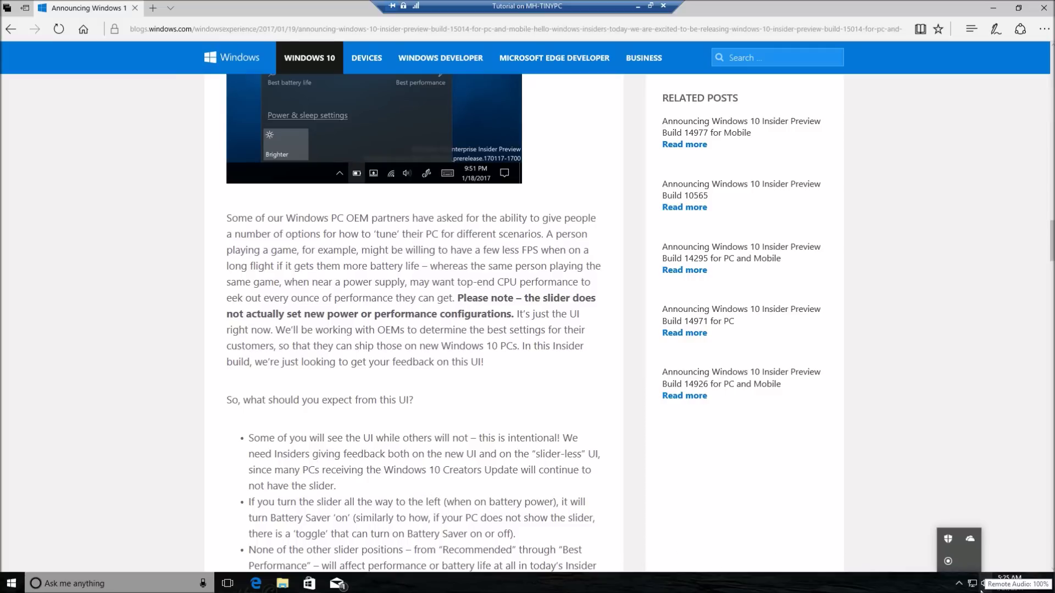
{"action": "key", "text": "super"}
{"action": "left_click", "coordinate": [11, 532]}
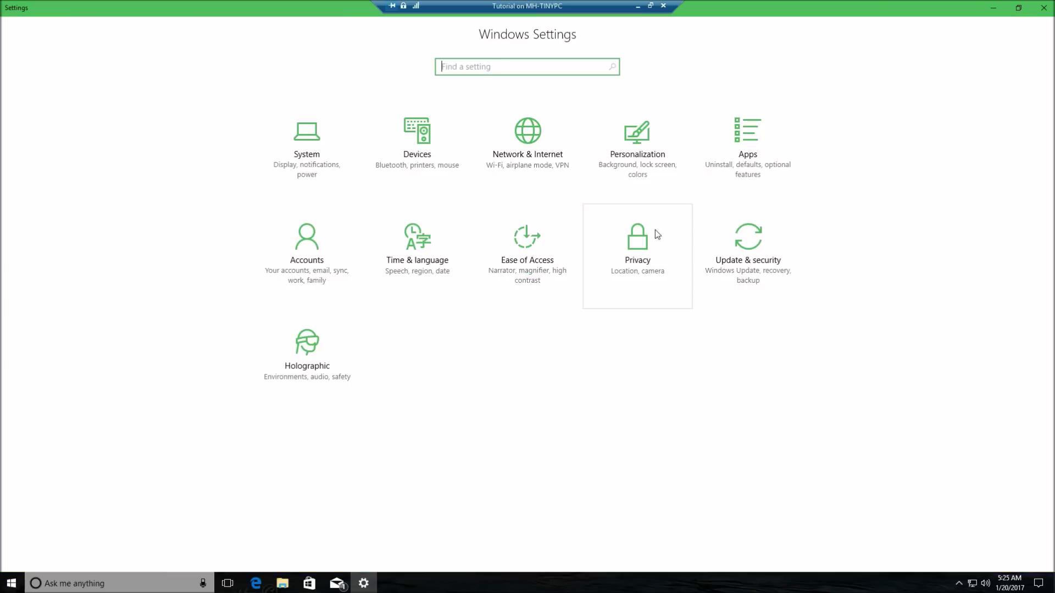
{"action": "left_click", "coordinate": [523, 151]}
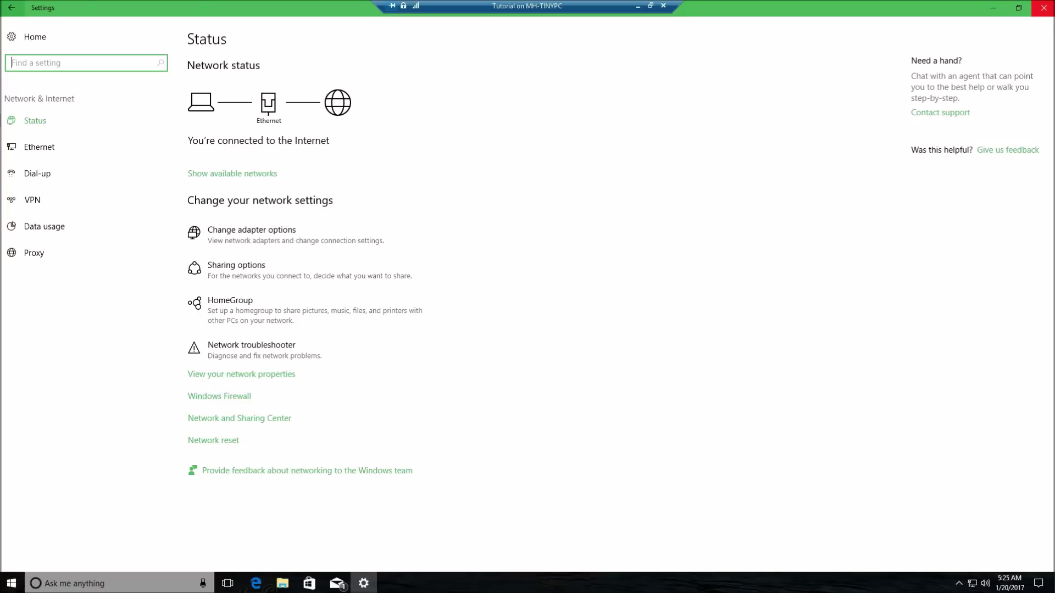
{"action": "left_click", "coordinate": [1042, 13]}
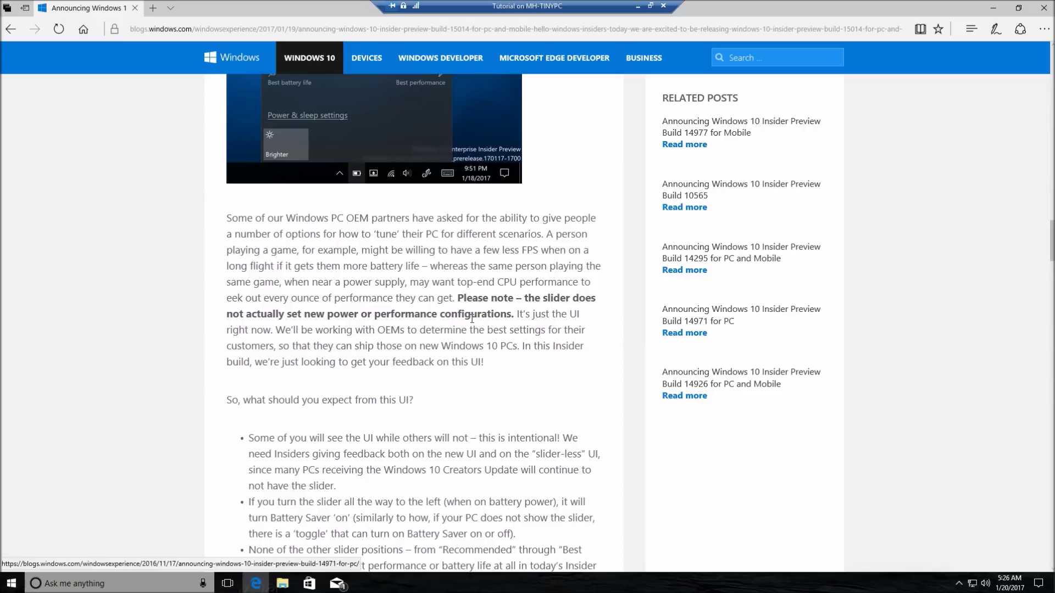
- Scroll through the 'Other changes, improvements, and fixes for PC' list, then minimize Edge
{"action": "scroll", "coordinate": [329, 306], "scroll_direction": "down", "scroll_amount": 6}
{"action": "scroll", "coordinate": [329, 306], "scroll_direction": "down", "scroll_amount": 15}
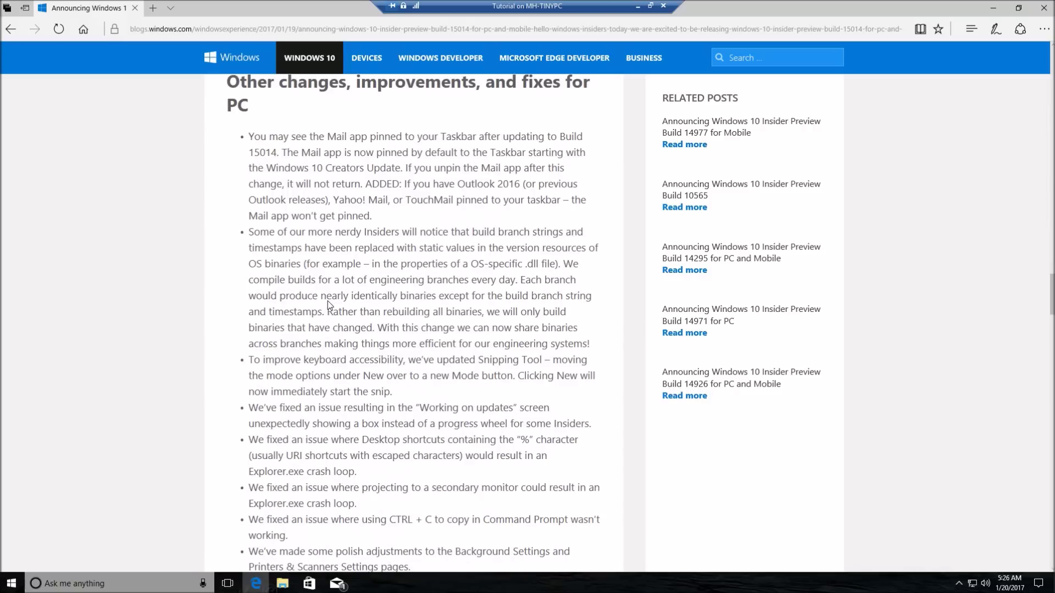
{"action": "scroll", "coordinate": [328, 302], "scroll_direction": "down", "scroll_amount": 8}
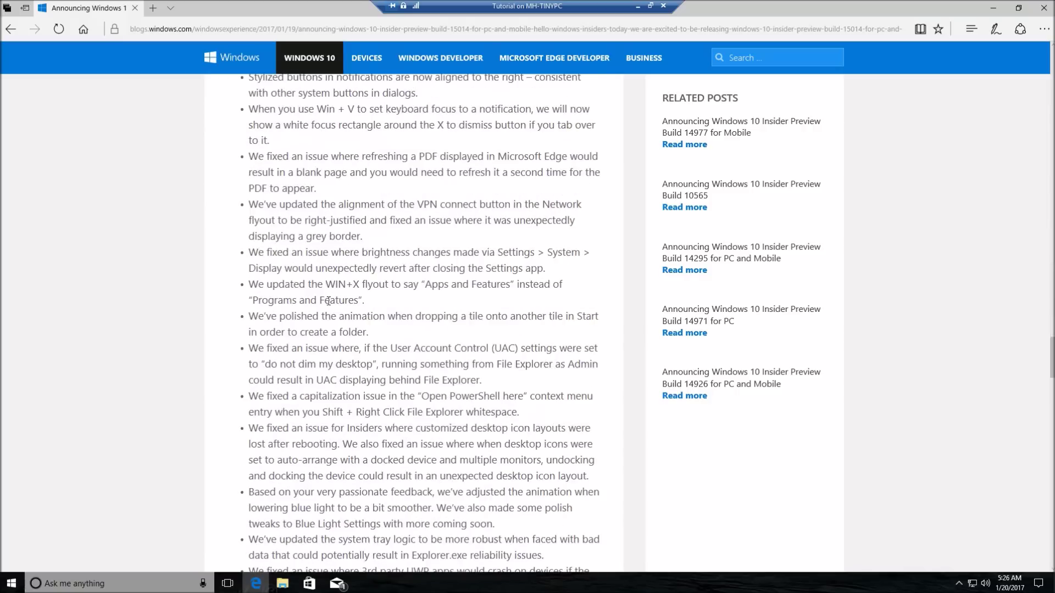
{"action": "scroll", "coordinate": [327, 300], "scroll_direction": "up", "scroll_amount": 11}
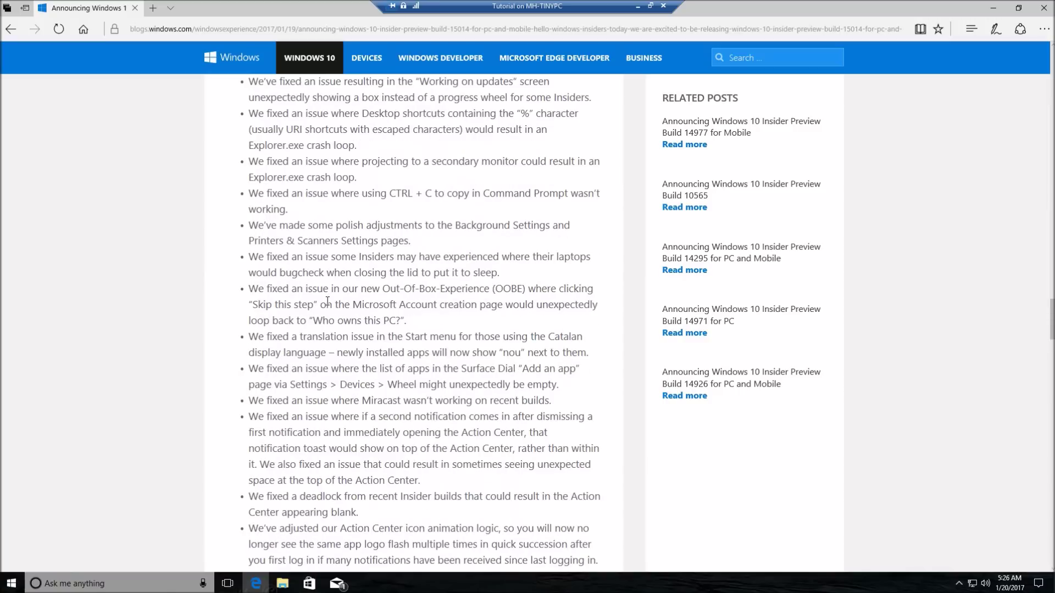
{"action": "scroll", "coordinate": [325, 300], "scroll_direction": "up", "scroll_amount": 4}
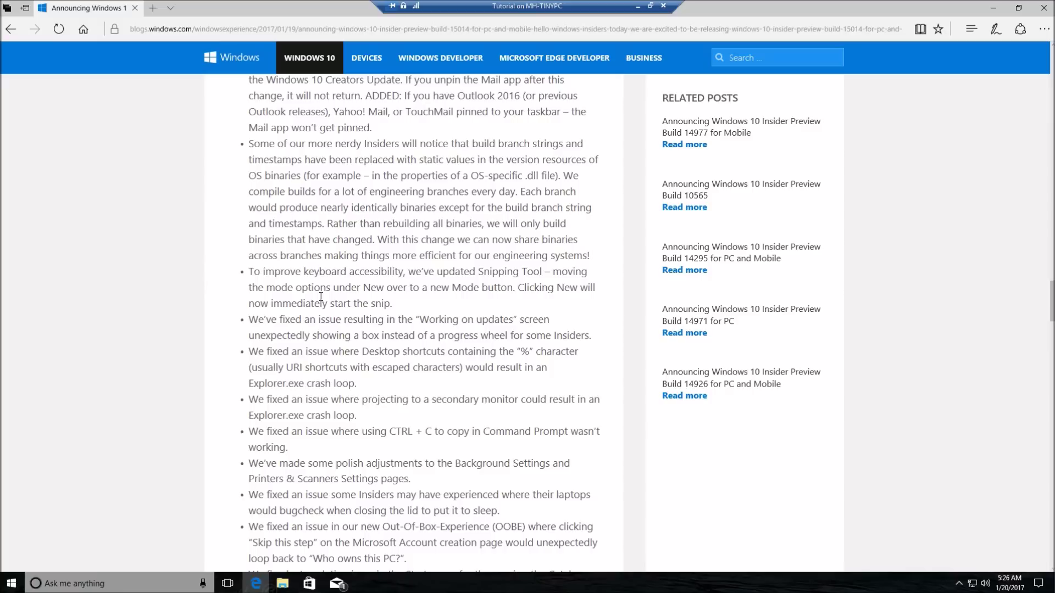
{"action": "left_click", "coordinate": [998, 4]}
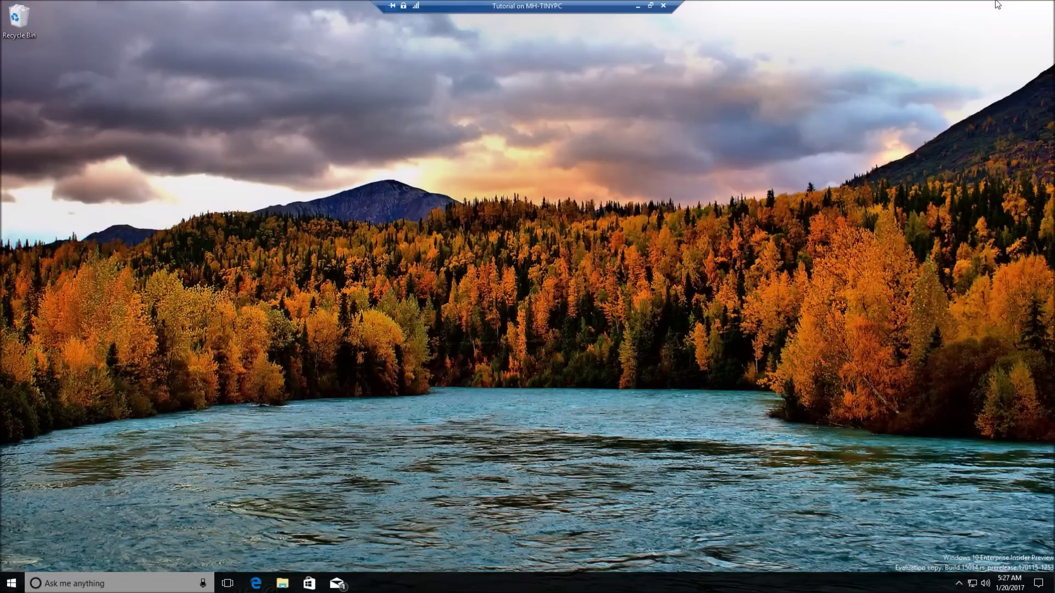